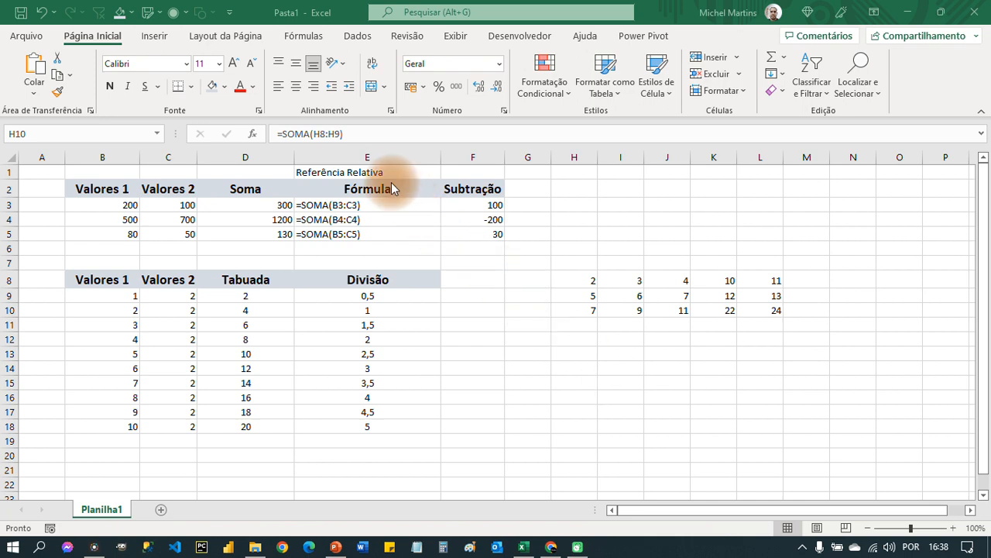
Step: Examine the cell references in the sum formulas of H10 and the Soma column, D3:D5
left_click(367, 206)
key("F2")
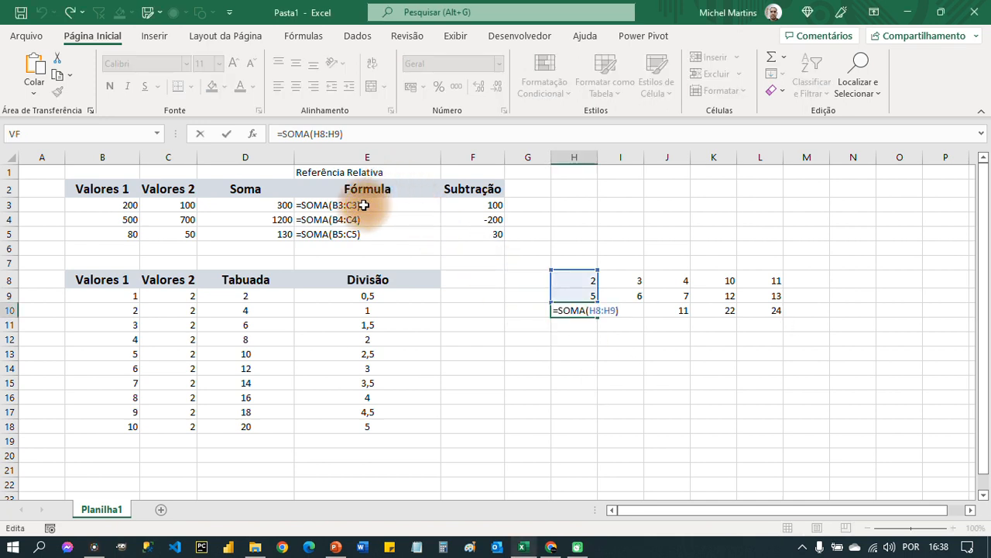
left_click(270, 203)
key("Escape")
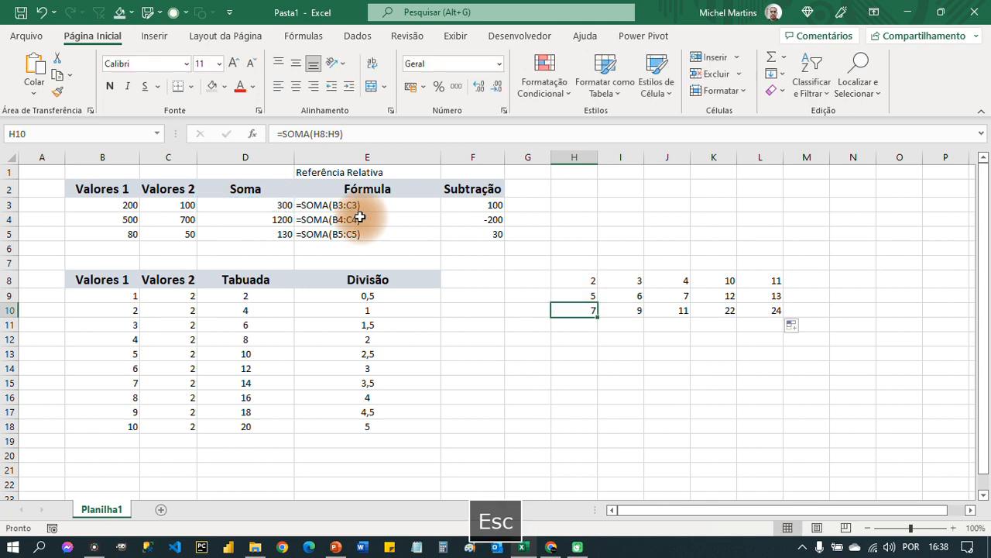
left_click(281, 203)
key("F2")
key("Return")
key("F2")
key("Return")
key("F2")
key("Escape")
key("Up")
key("Up")
key("F2")
key("Escape")
key("Down")
key("F2")
key("Escape")
key("Down")
key("F2")
key("Escape")
key("Down")
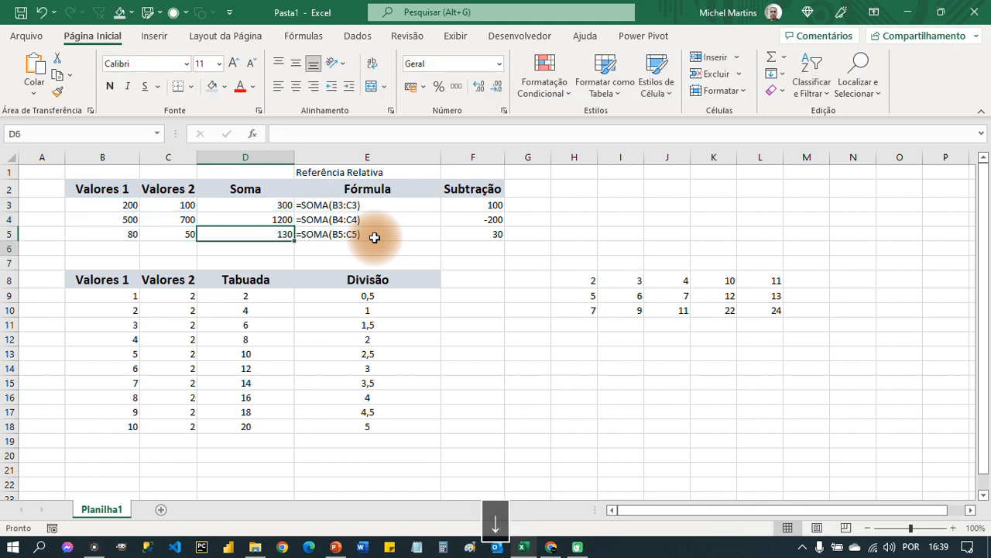
Step: Examine the cell references of the multiplication formulas in the Tabuada column, from D9 down to D15
key("Down")
key("Down")
key("Right")
key("Right")
key("Left")
key("Left")
key("Down")
key("F2")
key("Return")
key("F2")
key("Return")
key("F2")
key("Return")
key("F2")
key("Return")
key("F2")
key("Return")
key("F2")
key("Return")
key("F2")
key("Return")
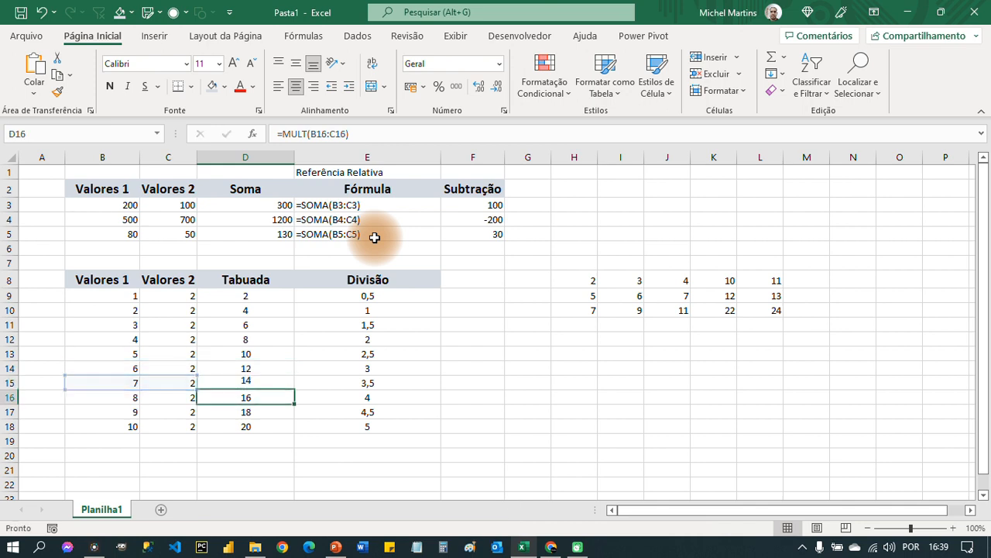
Step: Examine the cell references of the division formulas in the Divisão column, from E9 down to E15
key("Right")
key("Up")
key("Up")
key("Up")
key("Up")
key("Up")
key("Up")
key("Up")
key("F2")
key("Return")
key("F2")
key("Return")
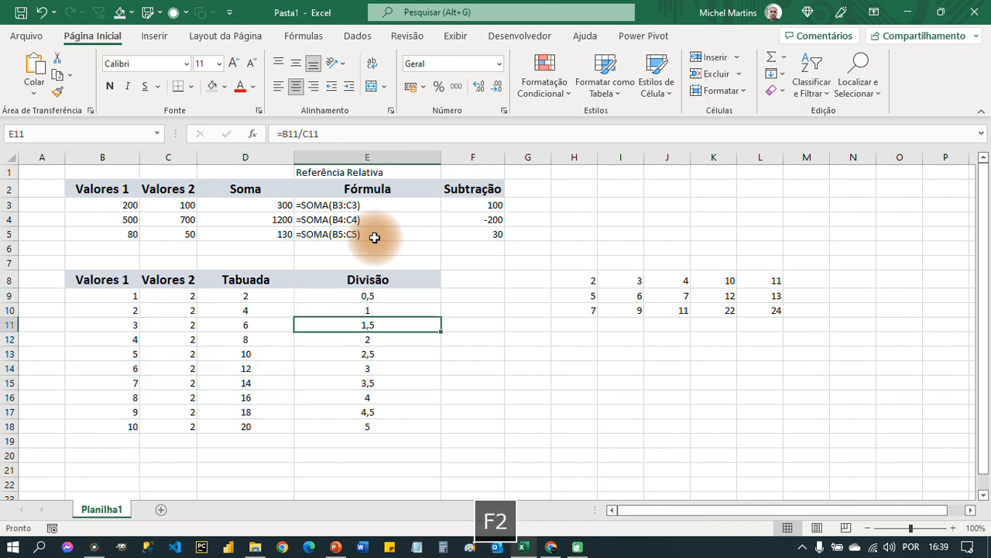
key("F2")
key("Return")
key("F2")
key("Return")
key("F2")
key("Return")
key("F2")
key("Return")
key("F2")
key("Return")
Step: Examine how the references change across the sum formulas in row 10, starting from H10
key("Up")
key("Up")
key("Up")
key("Up")
key("Up")
key("Up")
key("Right")
key("Right")
key("Right")
key("F2")
key("Escape")
key("Right")
key("F2")
key("Escape")
key("Right")
key("Right")
key("Right")
key("Left")
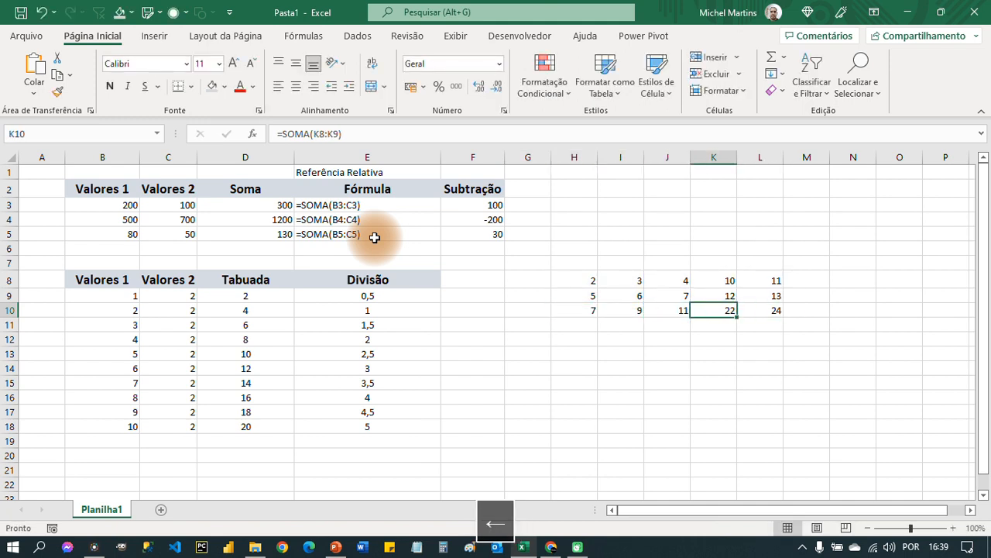
Step: Rename the worksheet Planilha1 as RefRelativa
right_click(111, 511)
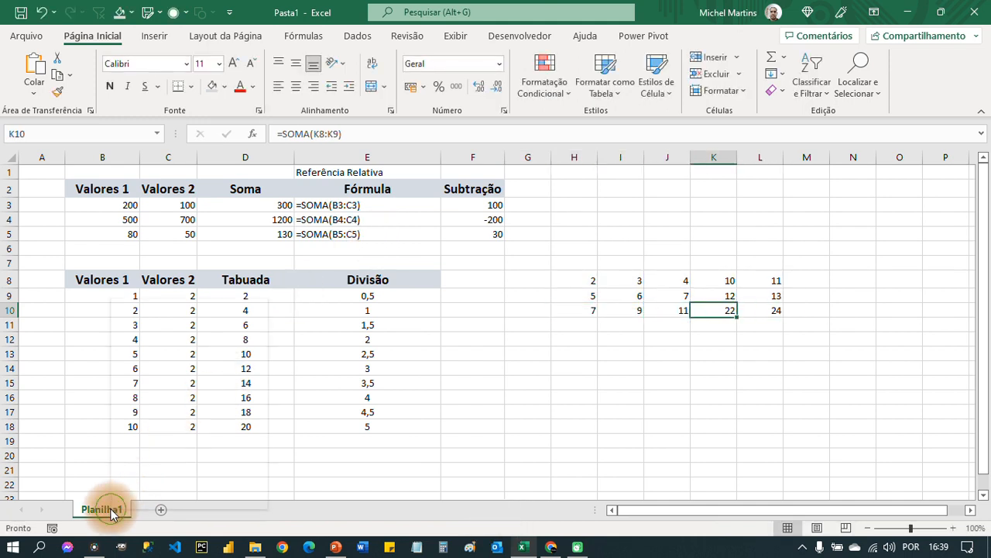
left_click(166, 370)
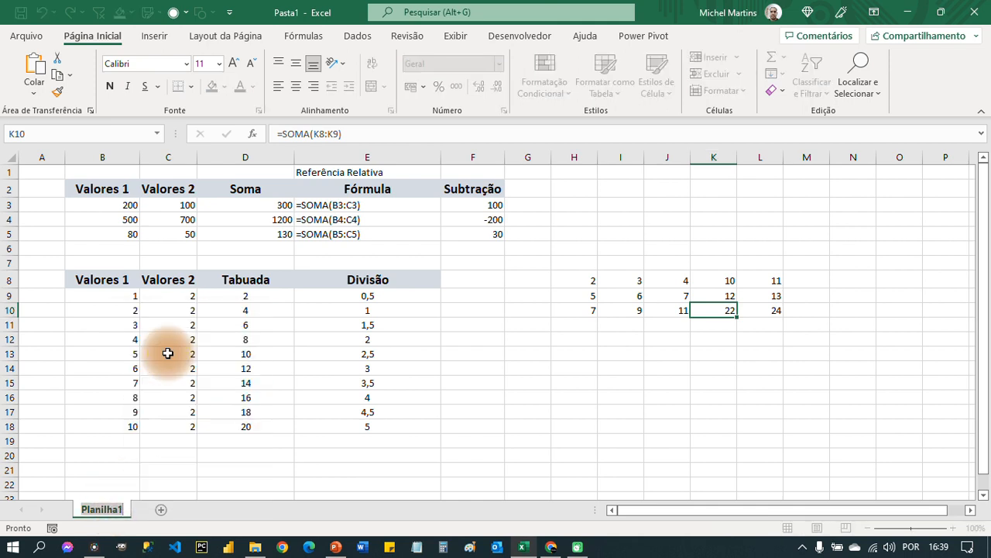
type("RefRelativa")
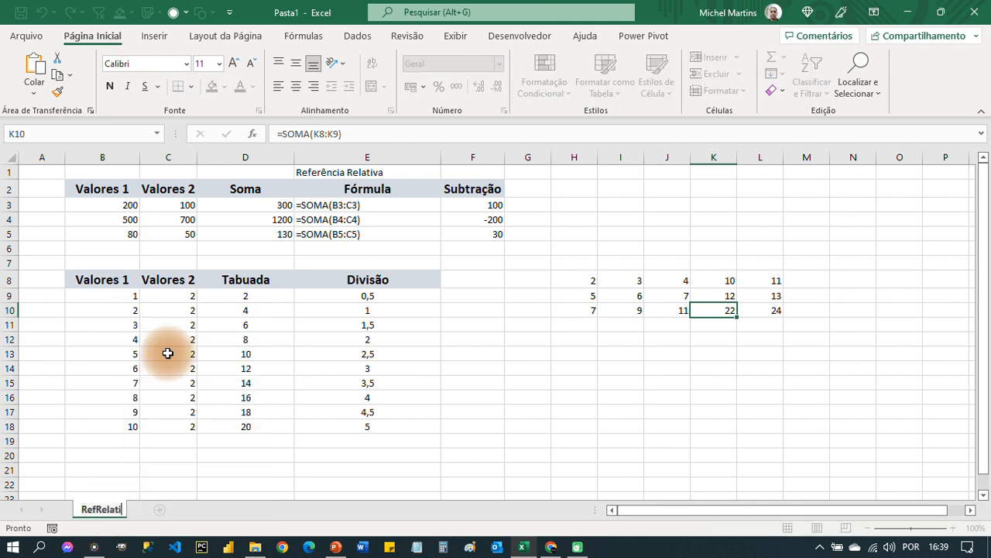
left_click(116, 468)
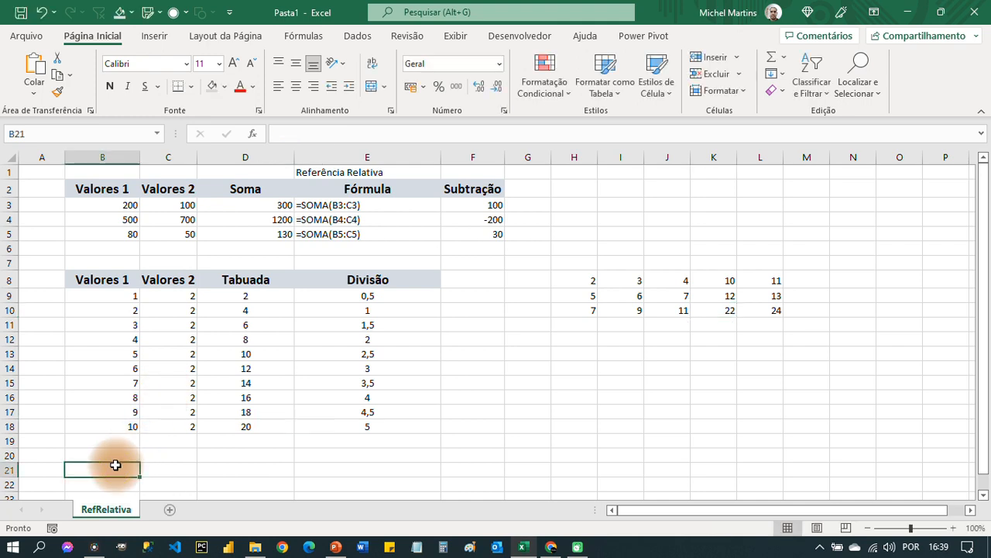
Step: Add a new worksheet and enter the heading Meses in B2
left_click(170, 511)
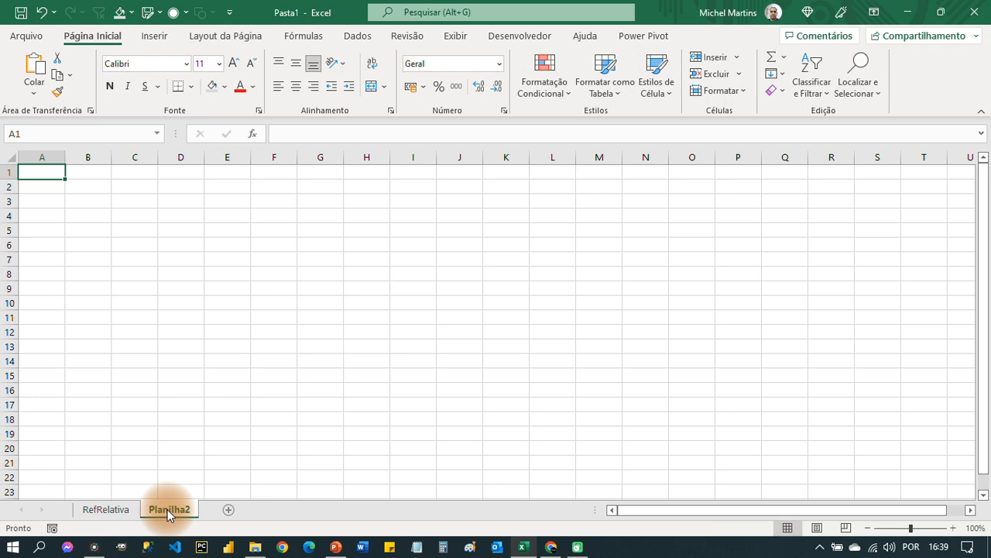
key("Right")
key("Down")
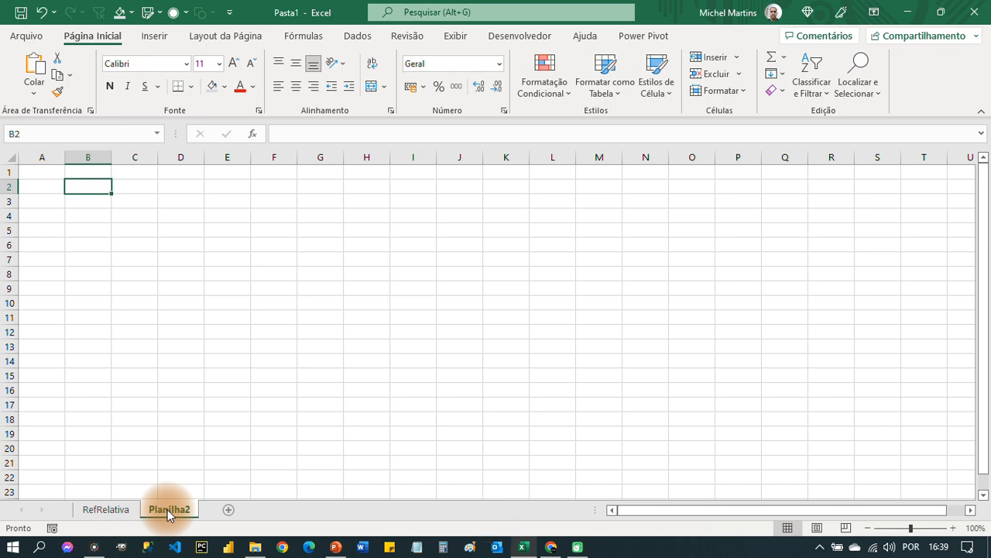
type("Mese")
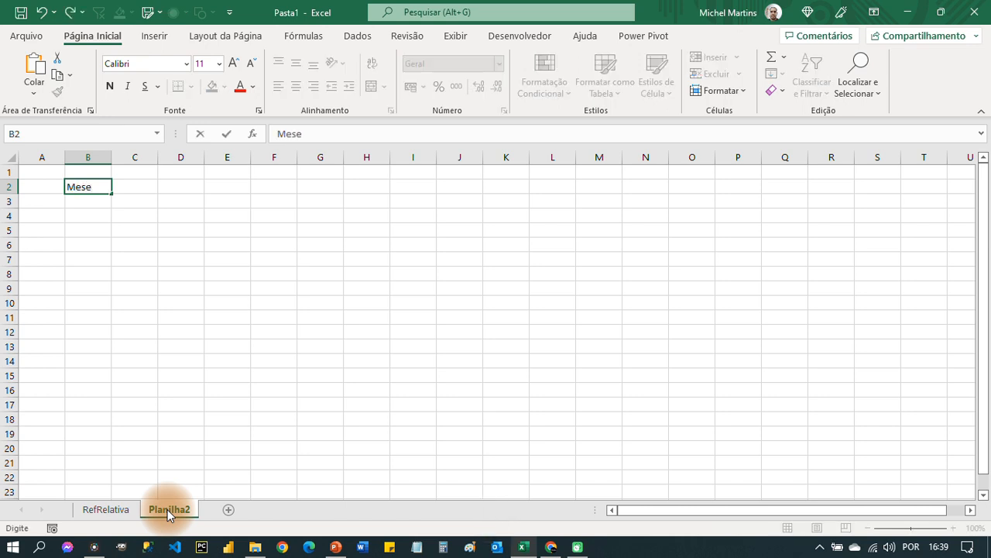
type("s")
key("Return")
Step: Enter Jan and Fev in B3:B4 and fill the month series down to Dez in B14
type("Jan")
key("Return")
type("Fe")
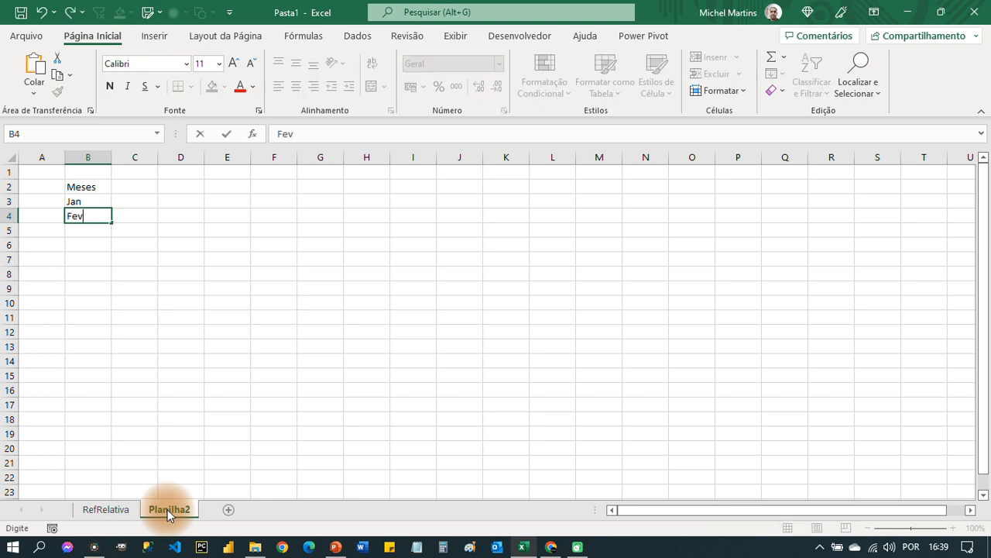
type("v")
key("Return")
key("Up")
key("Up")
key("shift+Down")
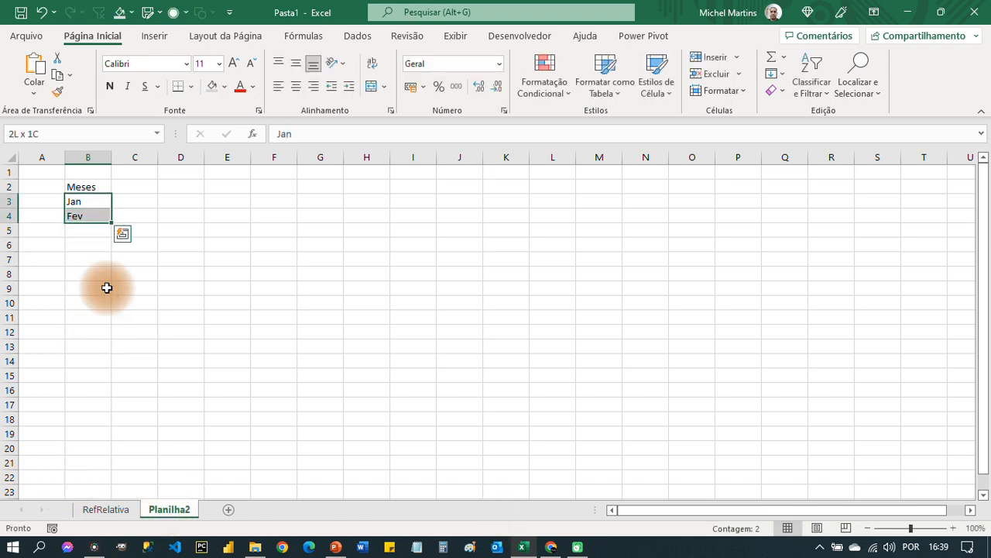
left_click_drag(110, 224, 97, 366)
Step: Enter the heading Faturamento in C2 and widen column C to fit it
left_click(138, 193)
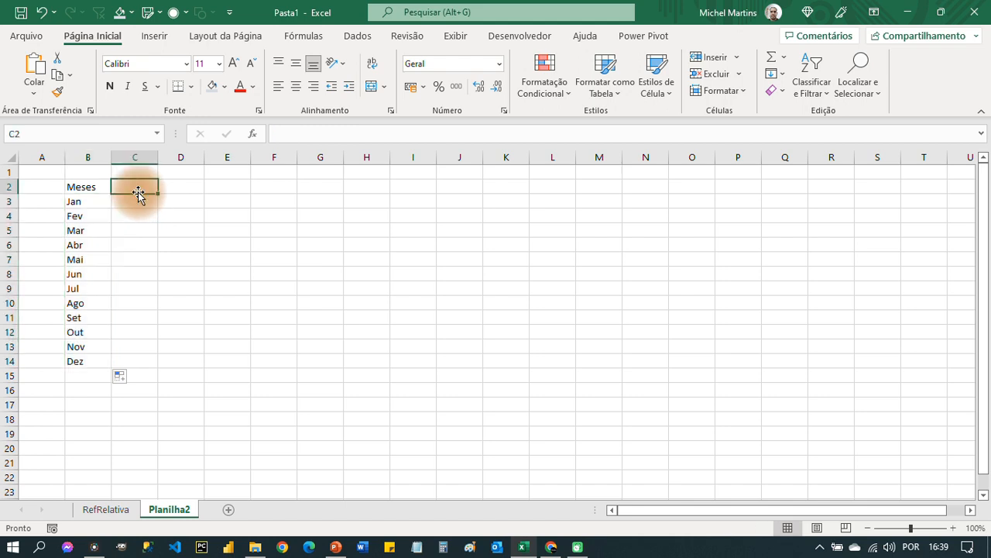
type("Valor")
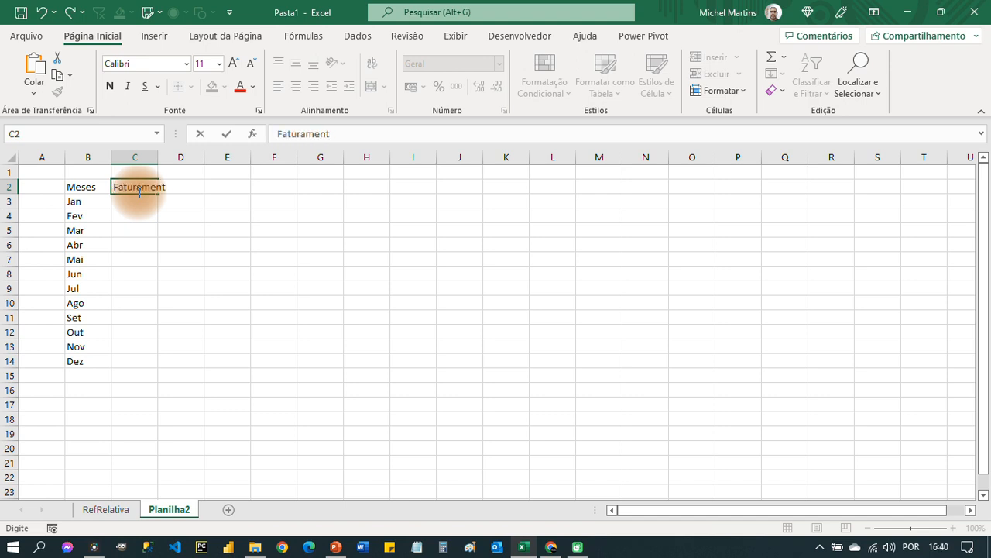
key("Return")
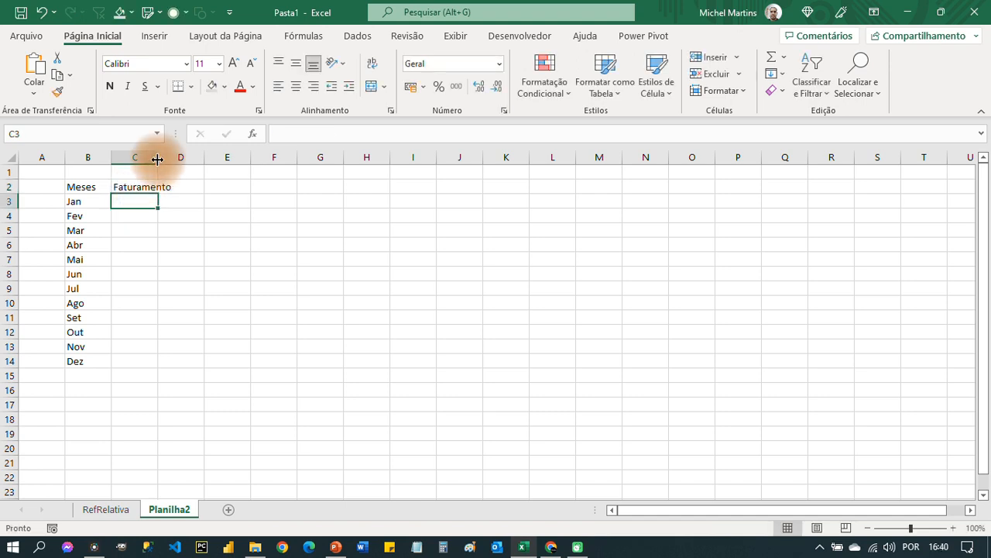
Step: Enter 200000 in C3 as the revenue for Jan
type("200")
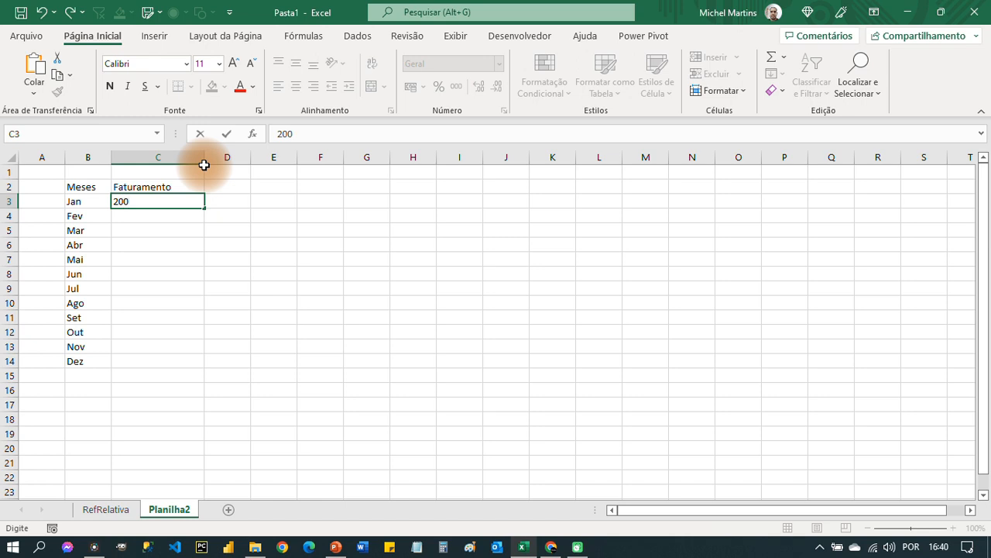
type("000")
key("ctrl+Return")
Step: Apply the accounting number format in R$ to the Faturamento cells C3:C14
key("shift+Down")
key("shift+Down")
key("shift+Down")
key("shift+Down")
key("shift+Down")
key("shift+Down")
key("shift+Down")
key("shift+Down")
key("shift+Down")
key("shift+Down")
key("shift+Down")
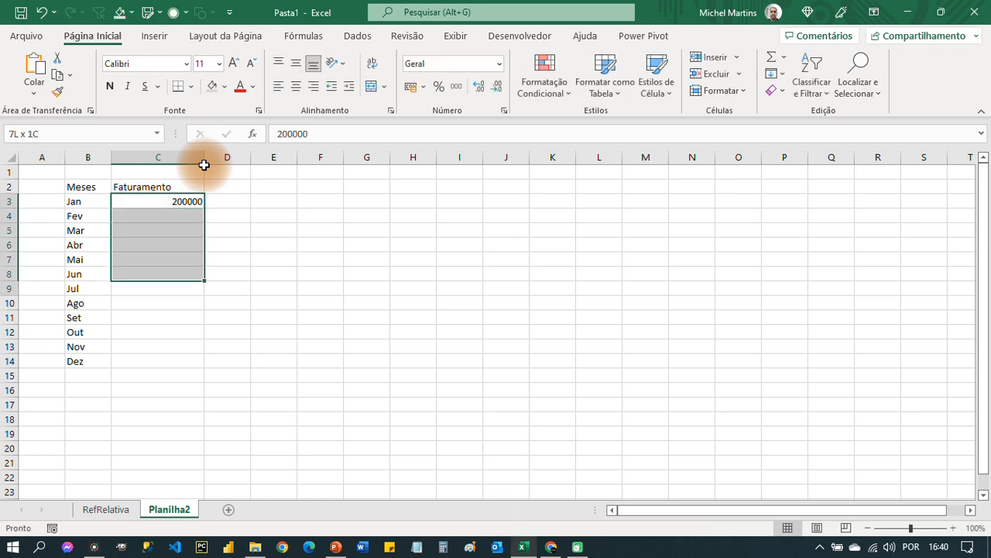
left_click(410, 86)
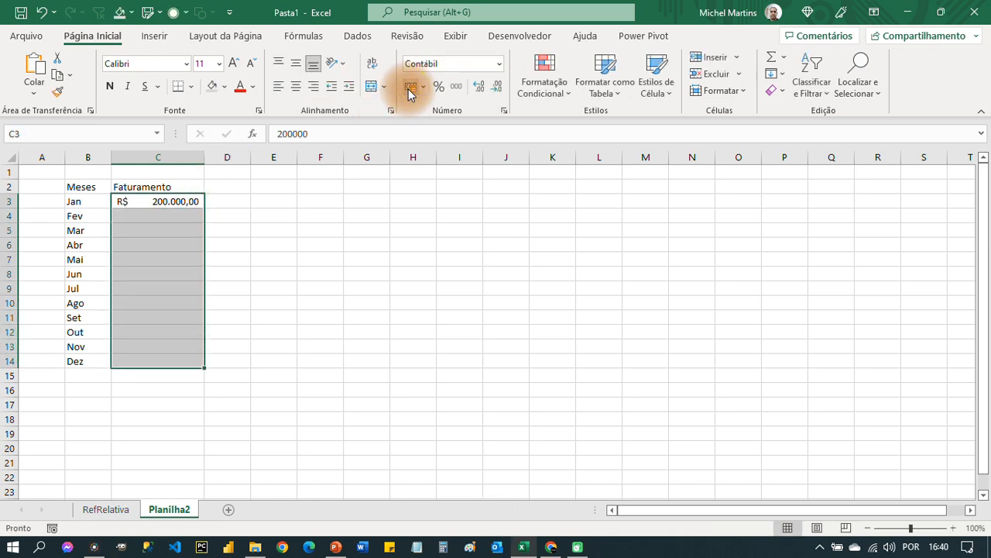
Step: Enter 100000 for Fev in C4 and 150000 for Mar in C5
left_click(189, 220)
type("100000")
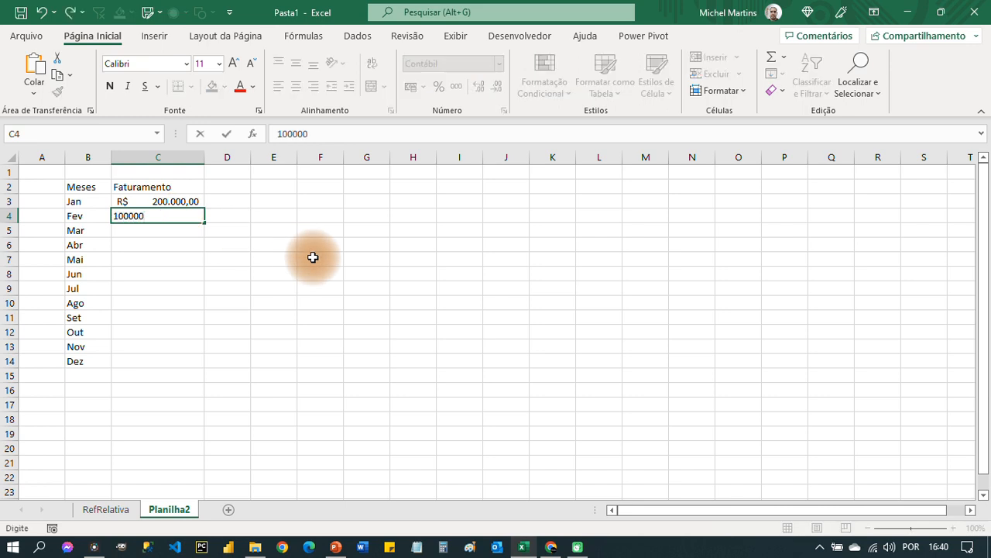
key("Return")
type("1")
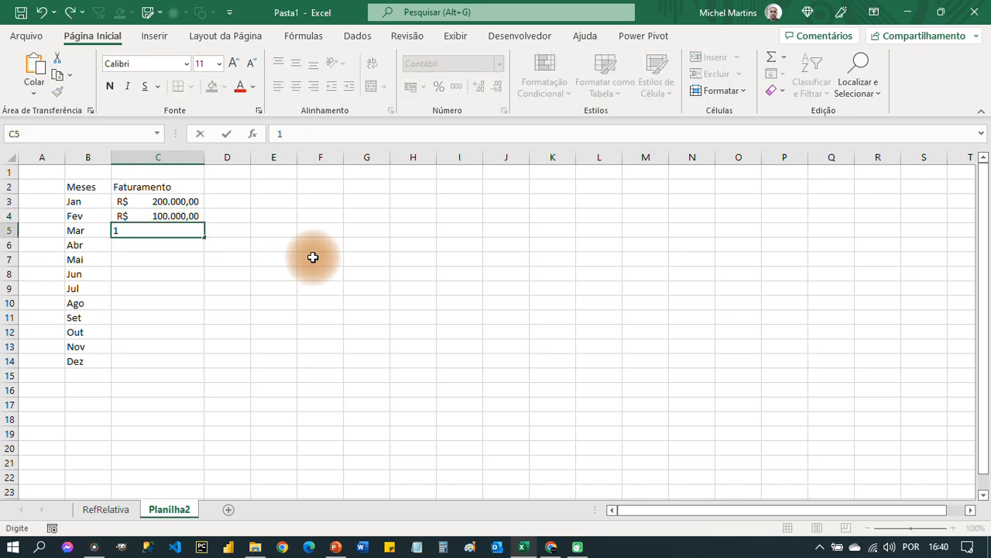
key("Return")
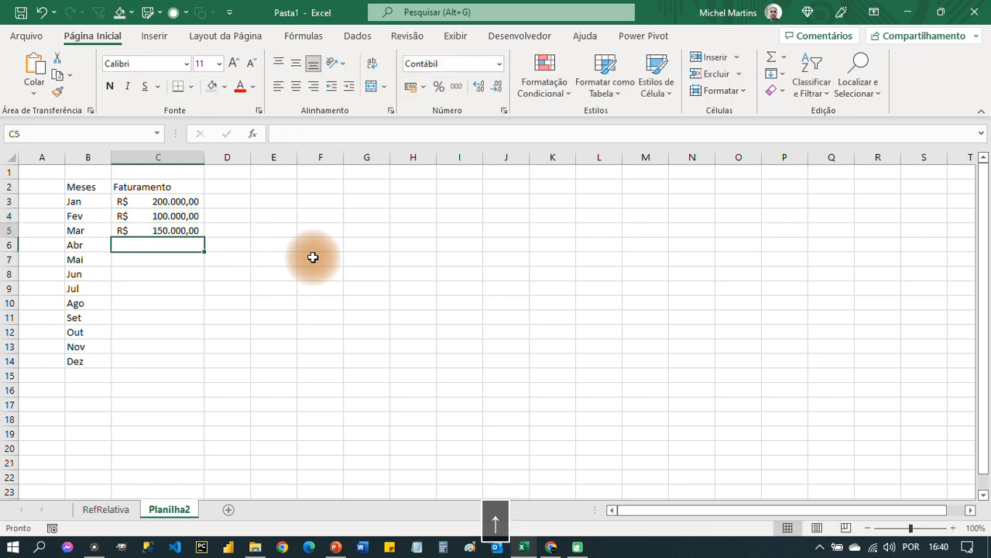
Step: Fill all of C3:C14 with the random-value formula =ALEATÓRIOENTRE(100000;280000)
key("Up")
key("Up")
key("Up")
key("shift+Down")
key("shift+Down")
key("shift+Down")
key("shift+Down")
key("shift+Down")
key("shift+Down")
key("shift+Down")
key("shift+Down")
key("shift+Down")
key("shift+Down")
key("shift+Down")
key("shift+Down")
key("shift+Down")
key("shift+Up")
key("shift+Up")
type("=alea")
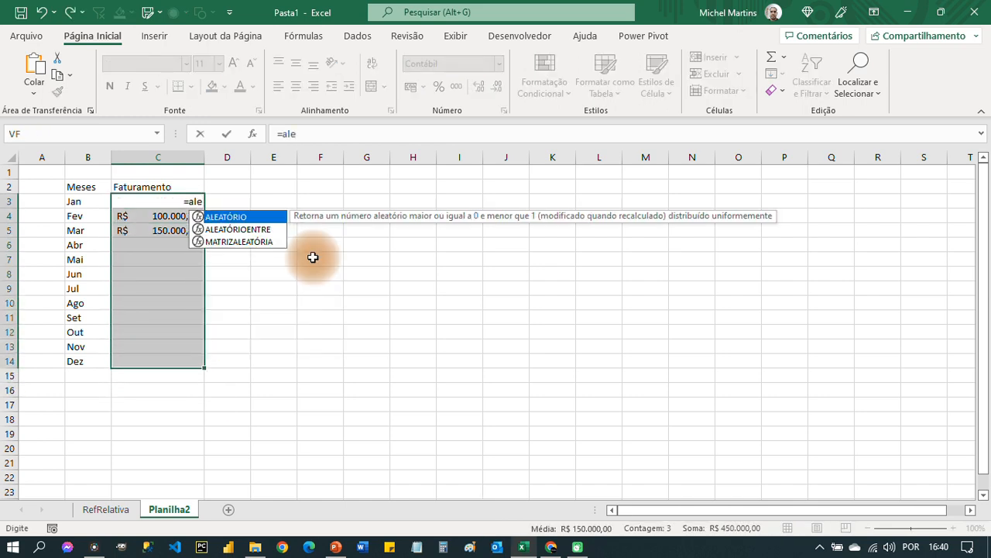
key("Down")
key("Tab")
type("10")
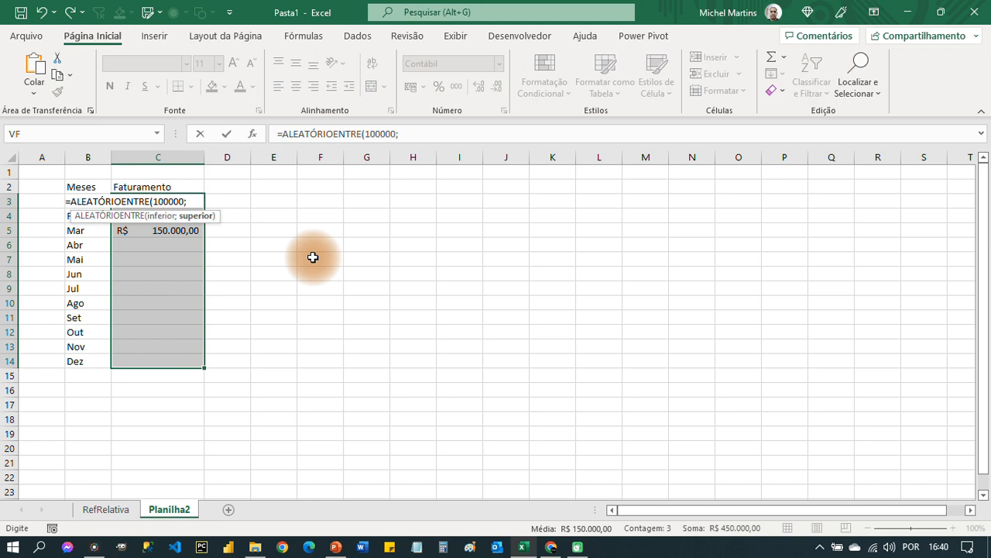
type("0000;280000)")
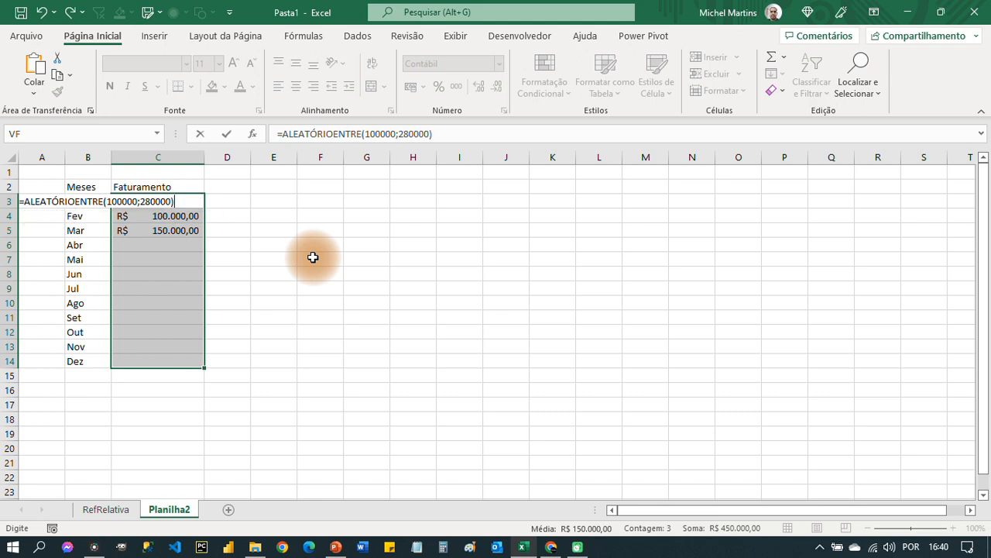
key("ctrl+Return")
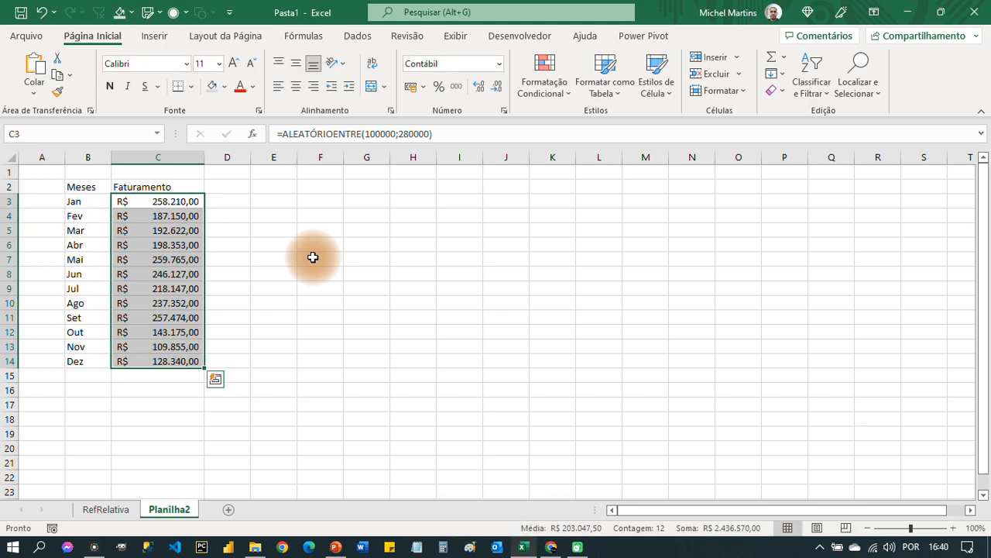
Step: Copy the Faturamento formulas in C3:C14 to F3 and fit column F's width to its contents
key("ctrl+c")
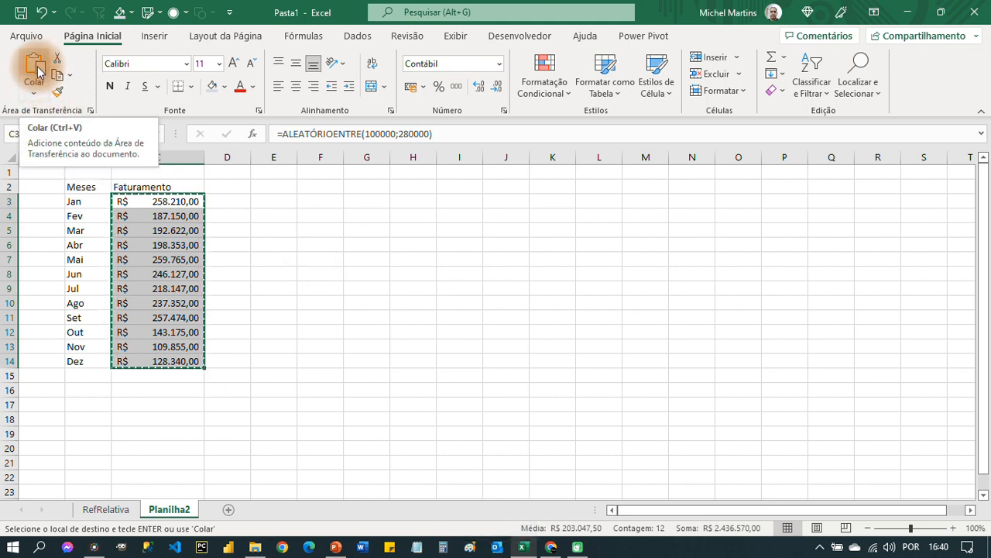
key("ctrl+q")
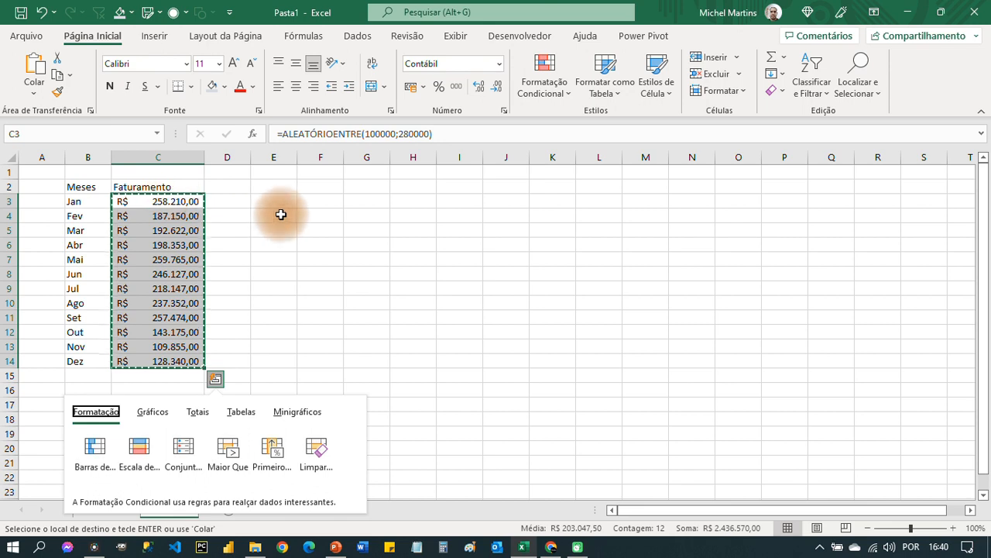
left_click(281, 215)
left_click(318, 204)
key("ctrl+v")
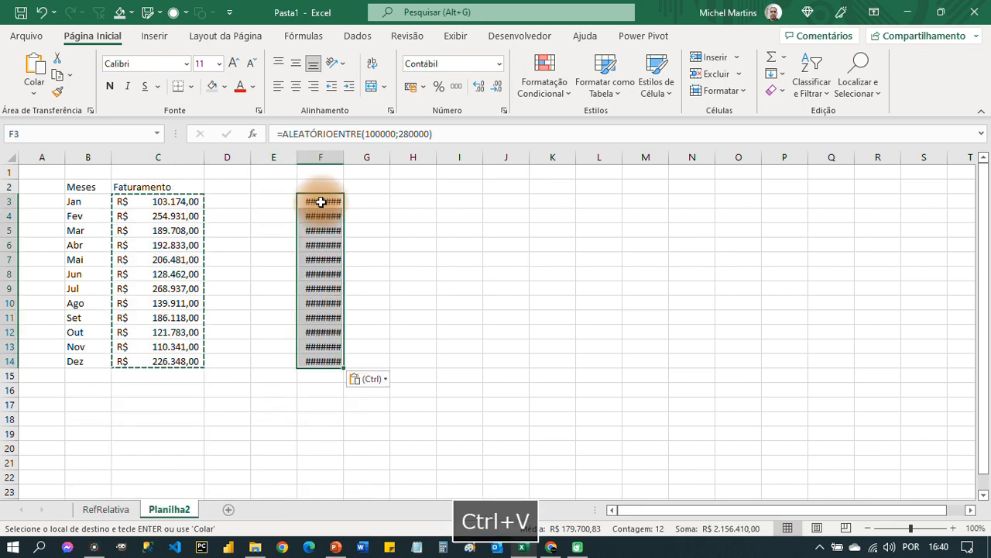
double_click(344, 157)
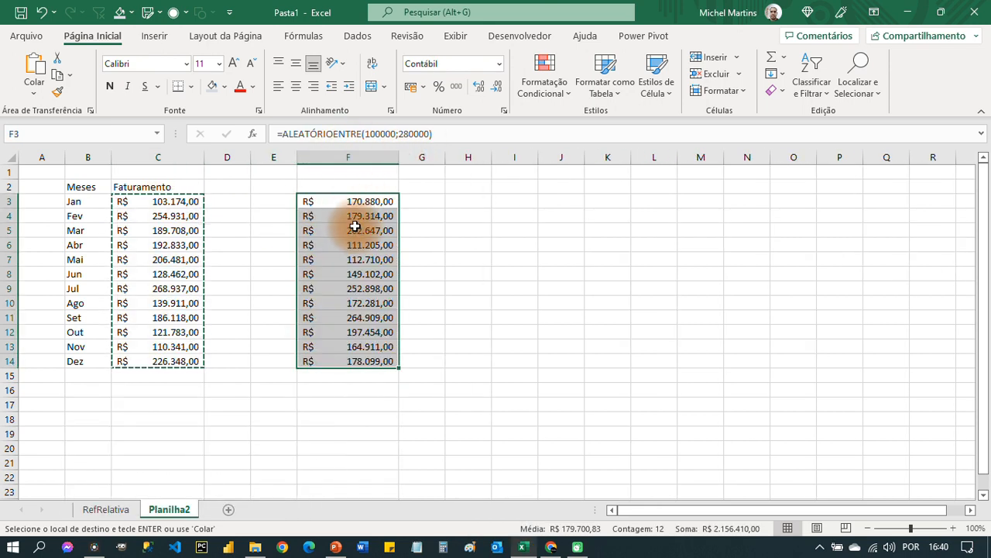
Step: Undo the previous paste and width change in column F, and copy the Faturamento formulas in C3:C14 to F3 again
key("ctrl+z")
key("ctrl+z")
key("Escape")
left_click_drag(188, 201, 172, 354)
key("ctrl+c")
left_click(328, 200)
key("ctrl+v")
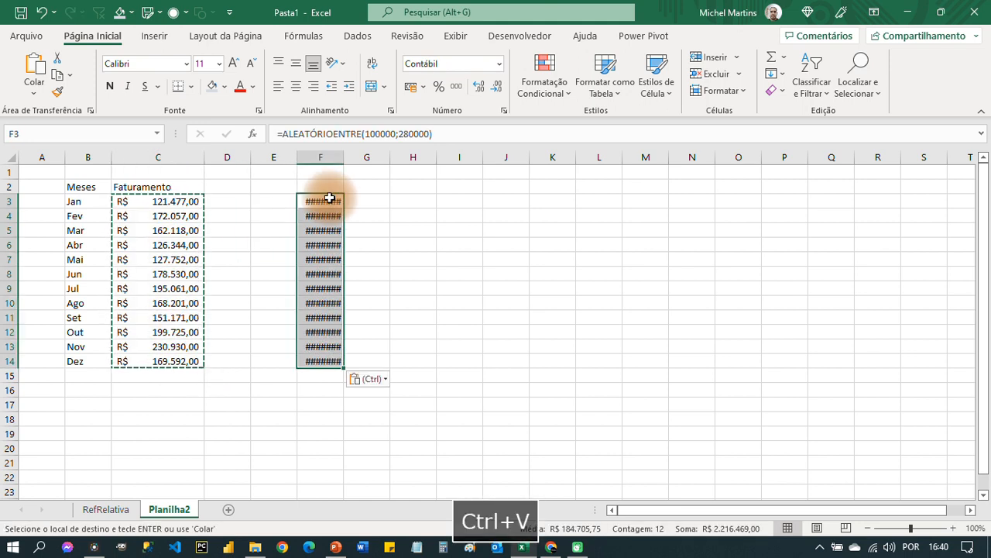
Step: Check the pasted formulas in several cells of column F and widen the column until its values fit
left_click(323, 203)
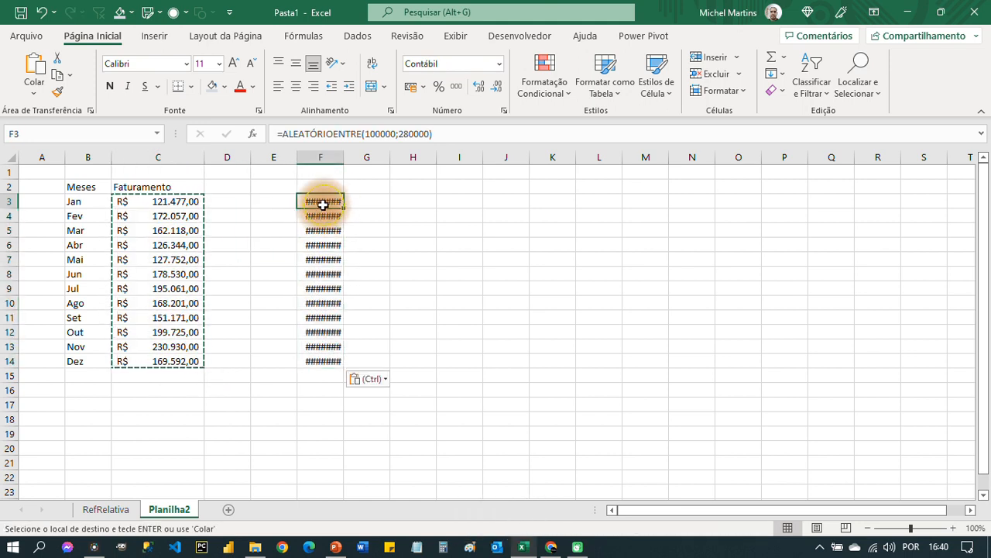
left_click(319, 231)
left_click(320, 288)
left_click(325, 345)
left_click(331, 289)
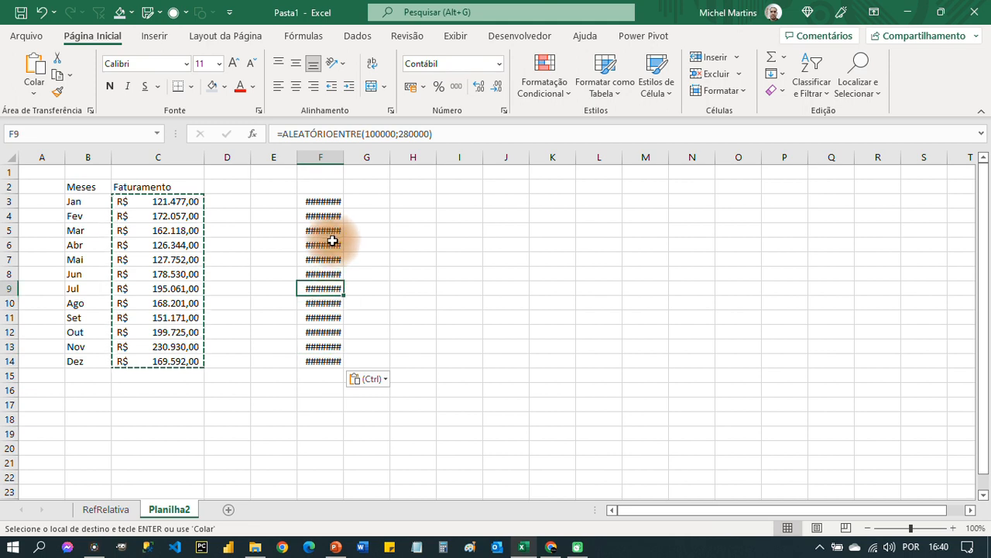
left_click(332, 233)
left_click_drag(346, 158, 427, 161)
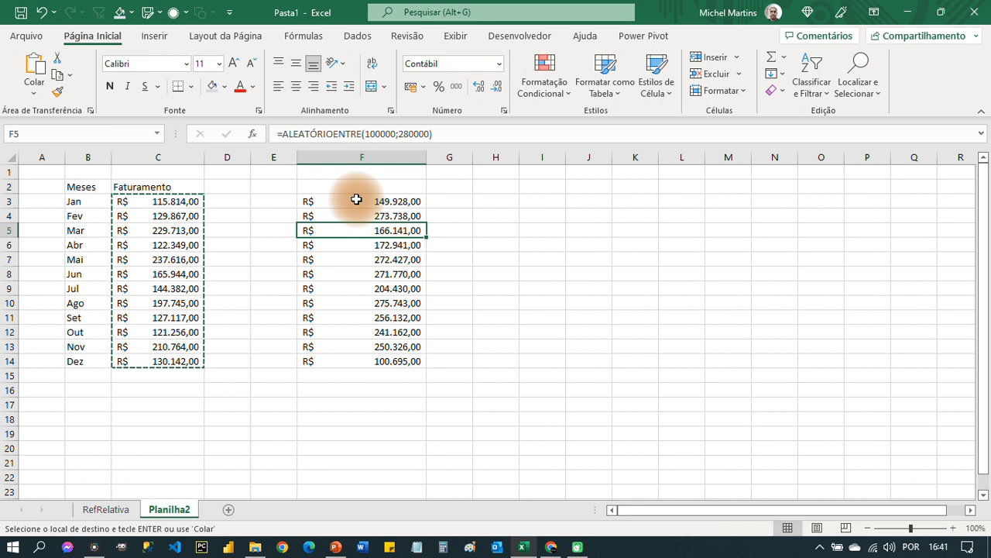
Step: Delete the whole of column F with the copied formulas
left_click(338, 157)
key("ctrl+minus")
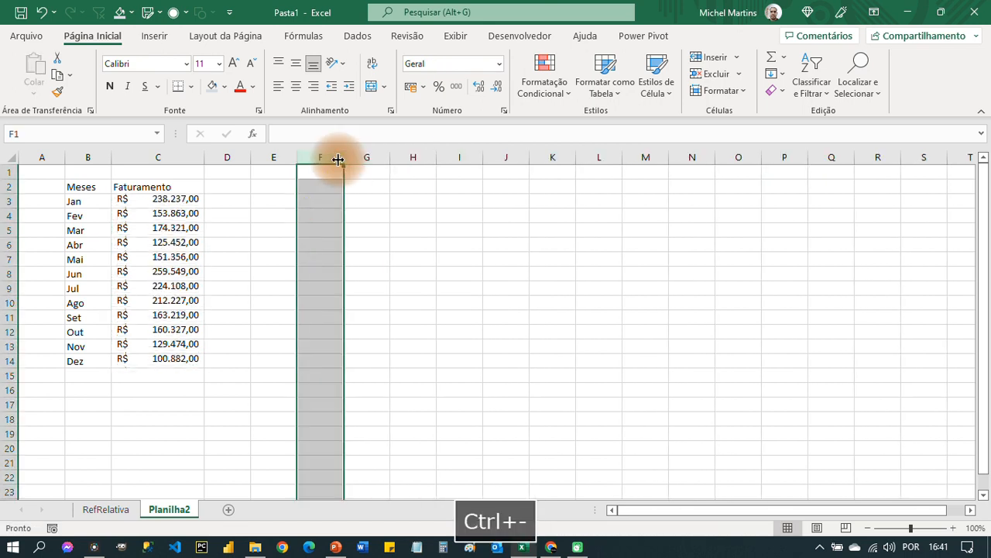
left_click(328, 230)
Step: Copy C3:C14 and paste it over itself as values only, replacing the random formulas with fixed numbers
left_click_drag(188, 203, 161, 367)
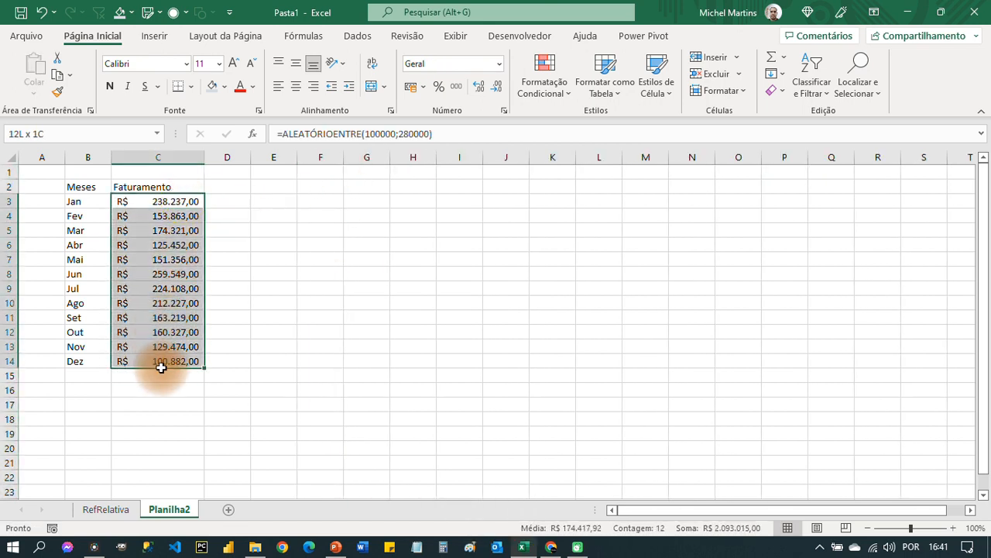
key("ctrl+c")
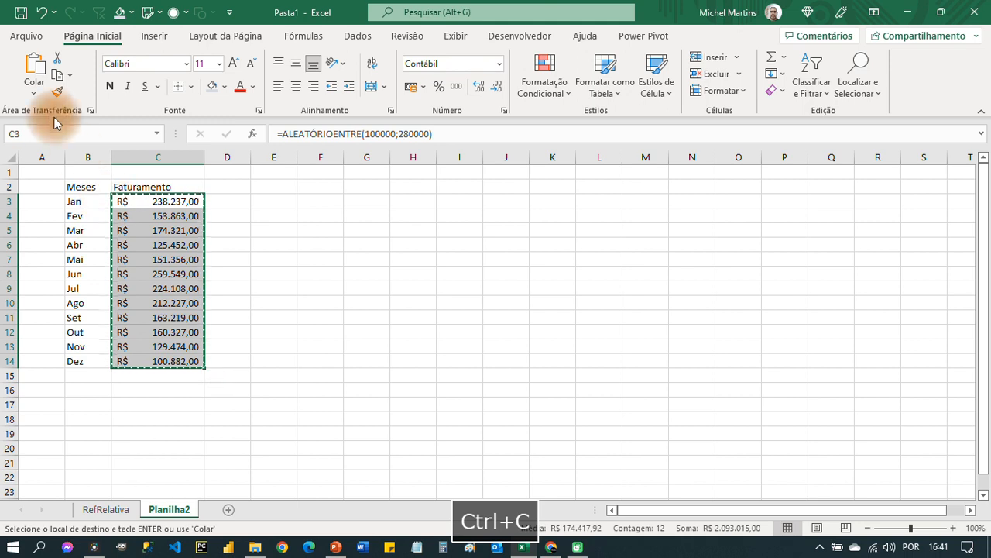
left_click(35, 94)
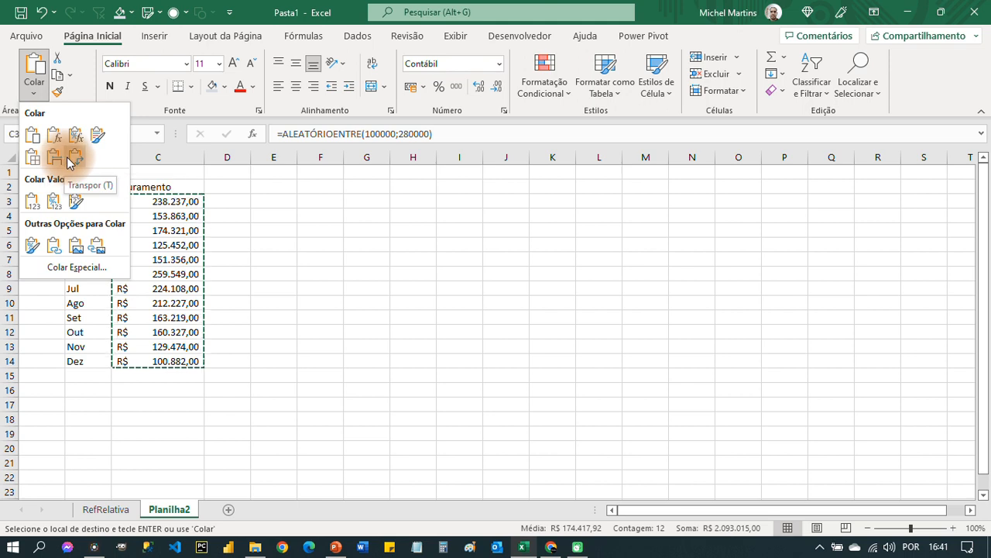
left_click(31, 203)
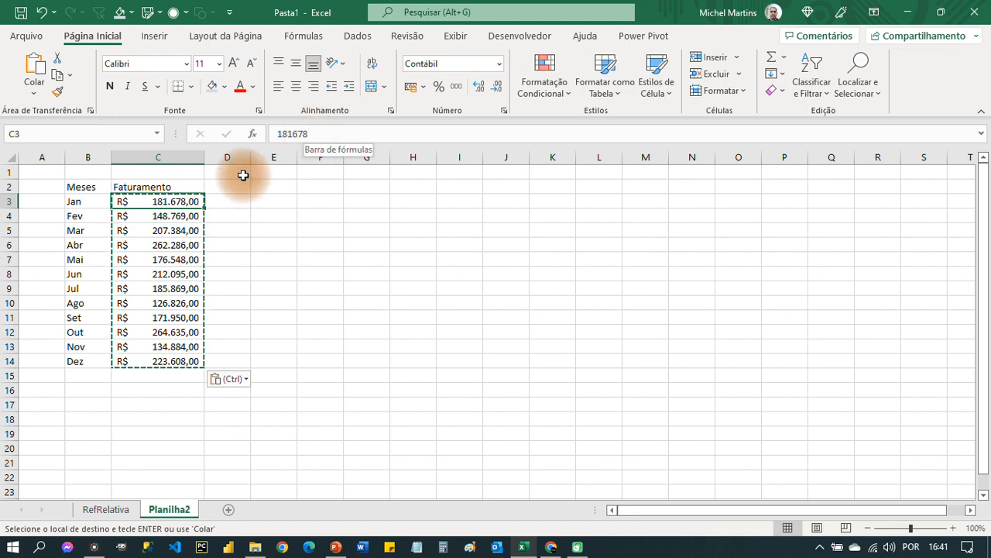
Step: Check cell by cell down the Faturamento column whether the cells hold fixed numbers, and clear the copy selection
key("Down")
key("Down")
key("Down")
key("Down")
key("Down")
key("Down")
key("Down")
key("Down")
key("Down")
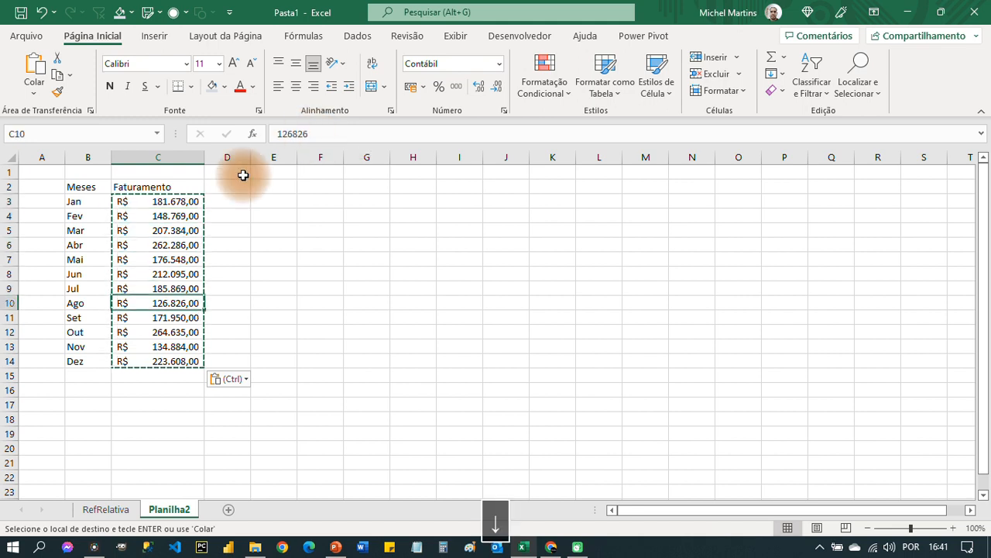
key("Escape")
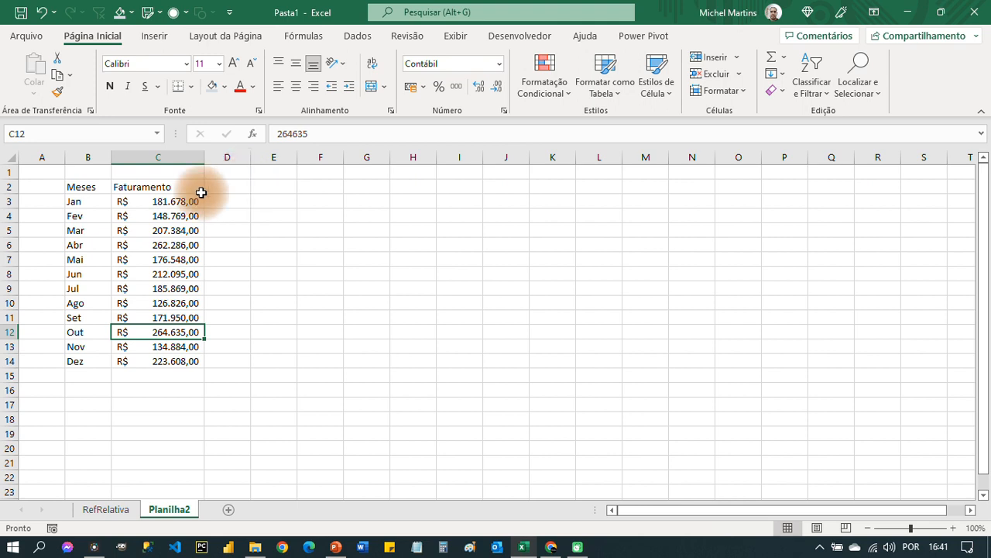
Step: Enter the header Faturamento em Dólar in D2 and widen column D to fit it
left_click(177, 200)
left_click(180, 186)
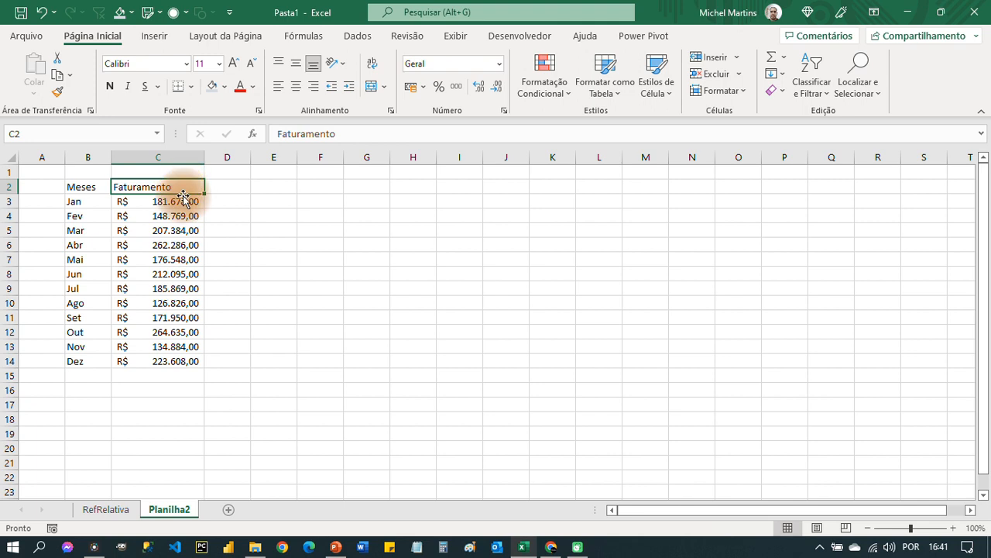
left_click(236, 187)
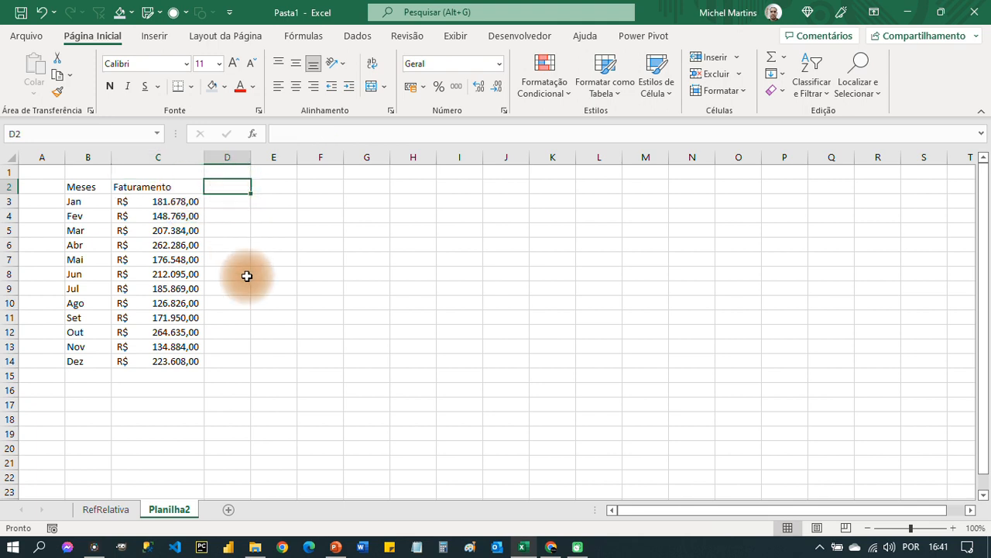
type("Faturamento em")
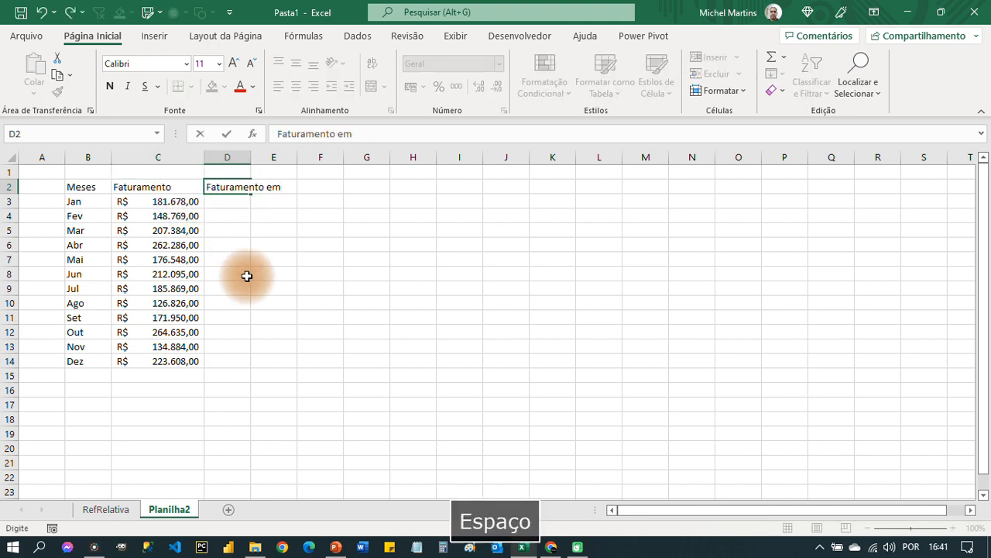
type(" Dólar")
key("Return")
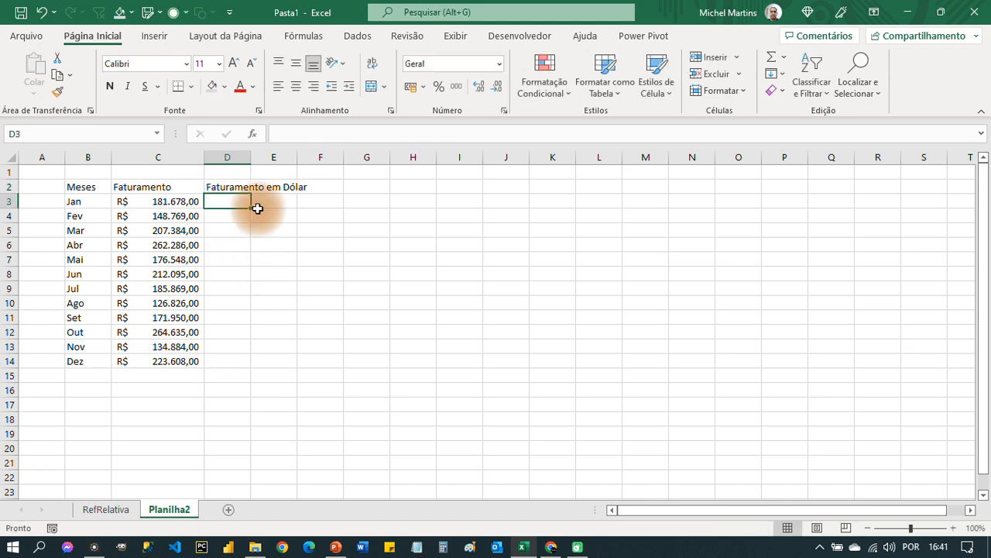
left_click_drag(252, 161, 318, 162)
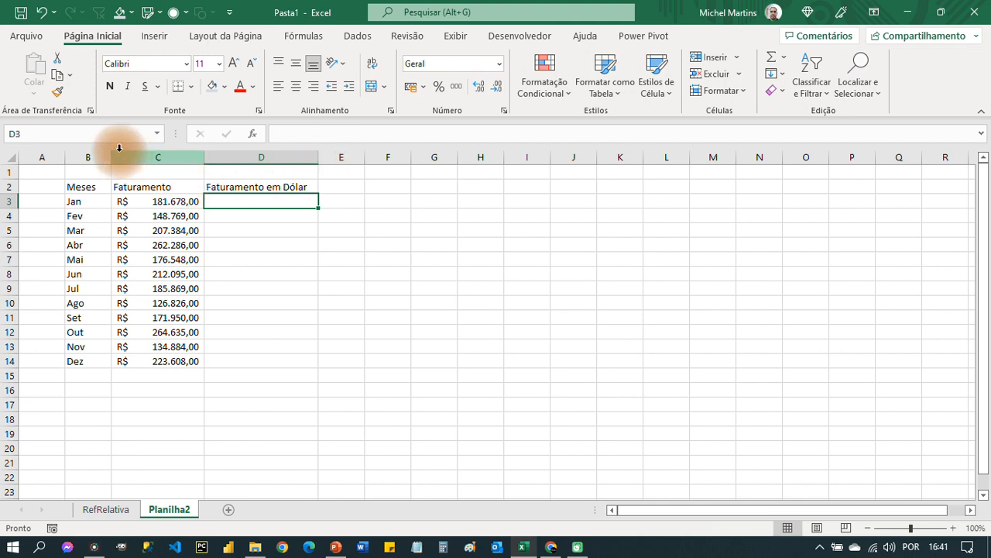
Step: Widen column B and change its header in B2 to Vendedores
left_click_drag(110, 152, 218, 157)
left_click(151, 188)
type("Vendedores")
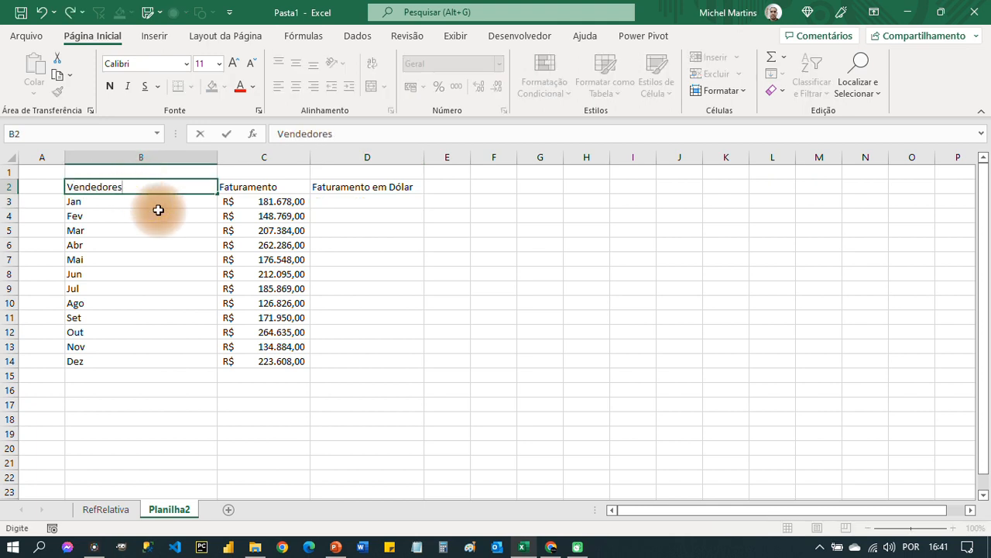
key("Return")
Step: Replace the months in B3:B14 with the series Vendedor 1 to Vendedor 12
type("Vendedore")
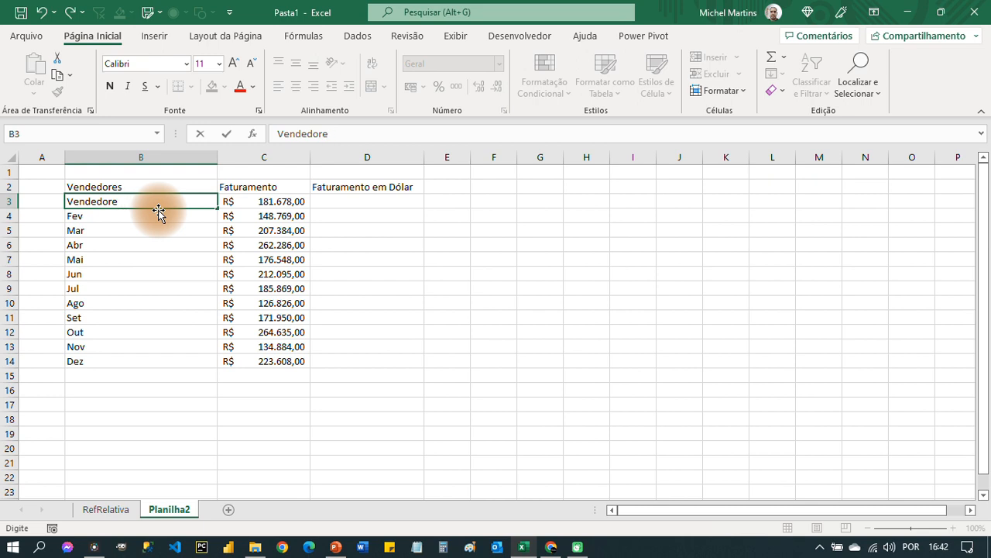
type("s 1 1")
key("Return")
type("Vendedor ")
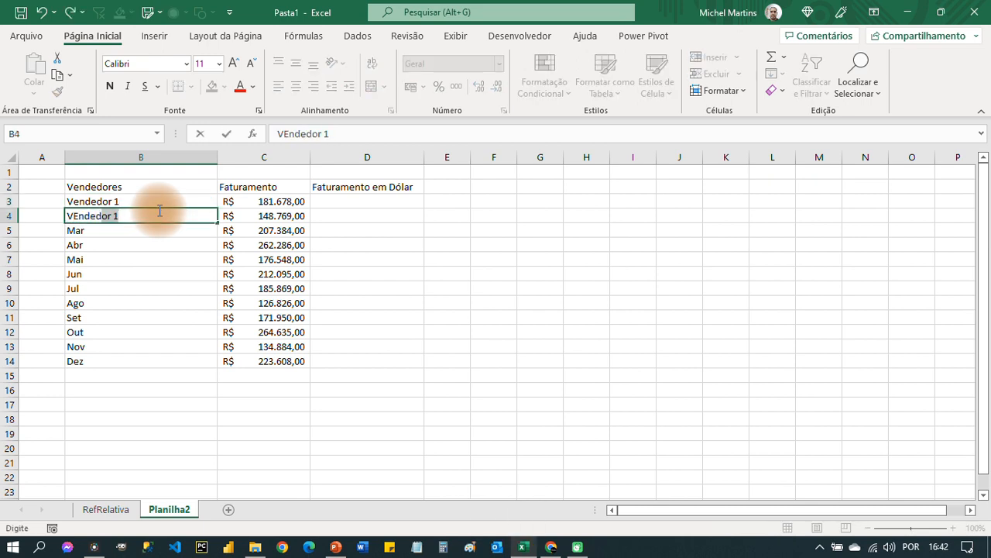
type("2")
key("Return")
left_click_drag(160, 203, 206, 362)
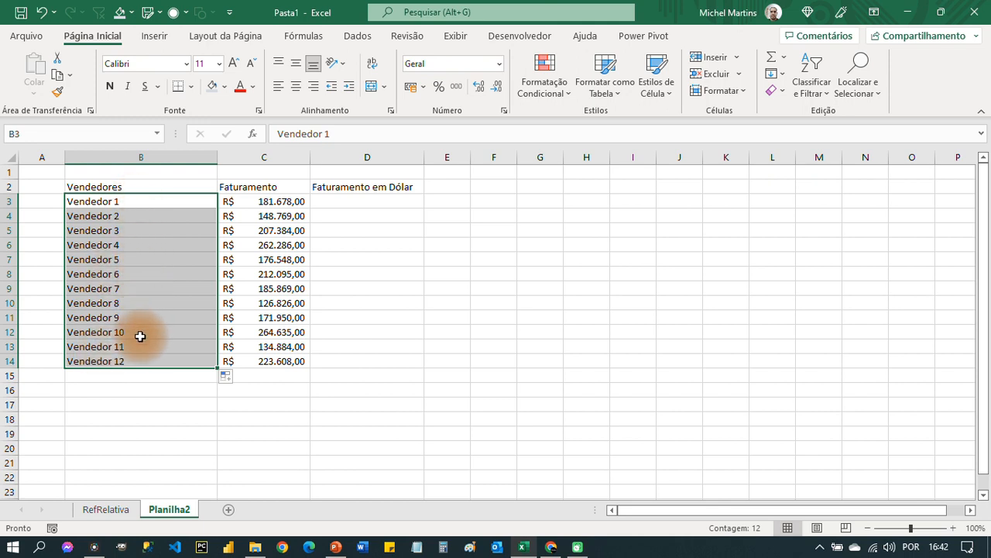
Step: Narrow column B so that it is slightly wider than the Vendedor names
left_click(391, 201)
double_click(217, 158)
left_click_drag(129, 157, 145, 157)
Step: Change the C2 header to Faturamento em reais and widen column C to fit it
left_click(191, 182)
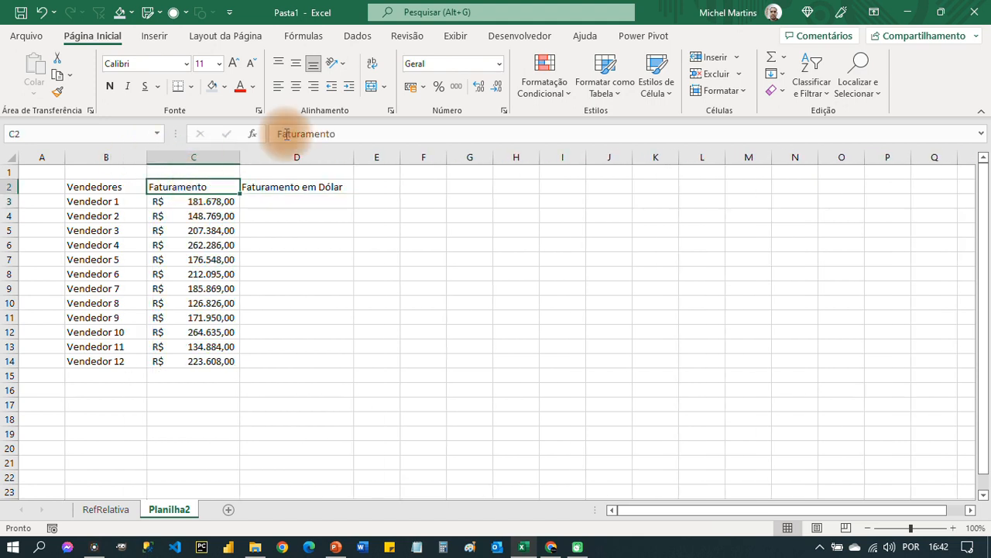
left_click(373, 131)
type("em reais")
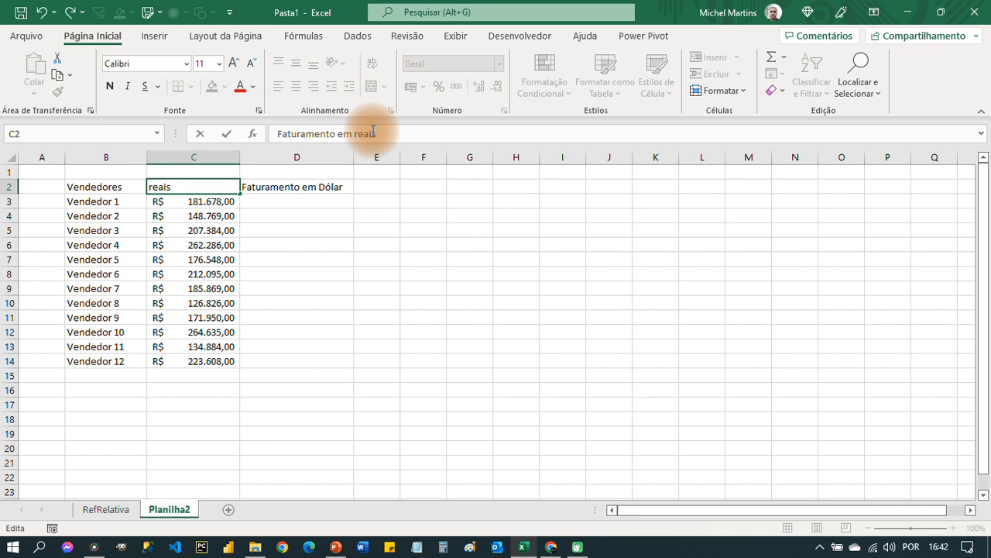
key("Return")
left_click_drag(240, 156, 274, 157)
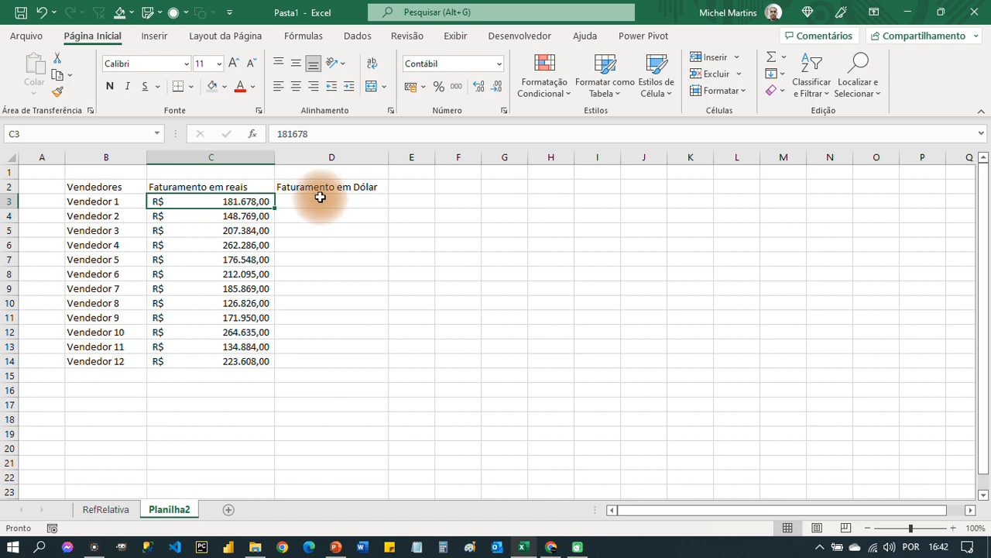
Step: Insert a new column before Faturamento em Dólar and enter the header Dólar in D2
left_click(310, 158)
key("ctrl+shift+equal")
left_click(315, 188)
type("Dó")
key("Return")
Step: Fill D3:D14 with the exchange rate 5,20 and apply the US dollar accounting format
key("shift+Down")
key("shift+Down")
key("shift+Down")
key("shift+Down")
key("shift+Down")
key("shift+Down")
key("shift+Down")
key("shift+Down")
key("shift+Down")
key("shift+Down")
key("shift+Down")
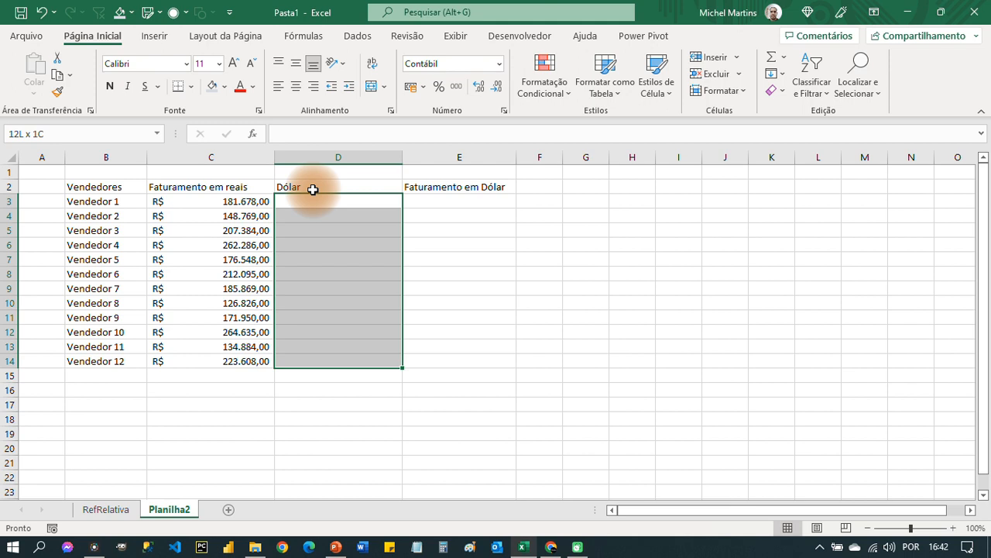
type("5,20")
key("ctrl+Return")
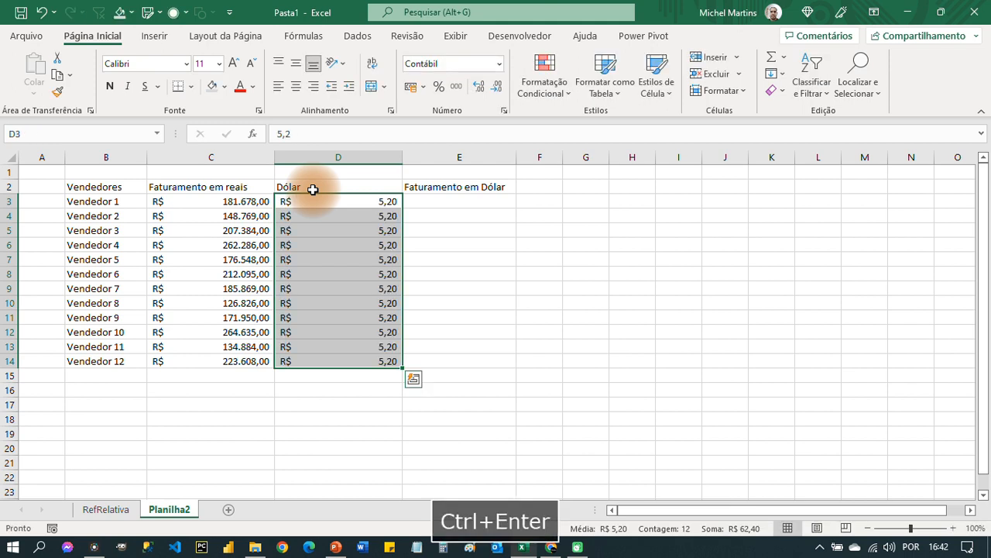
left_click(423, 87)
left_click(430, 127)
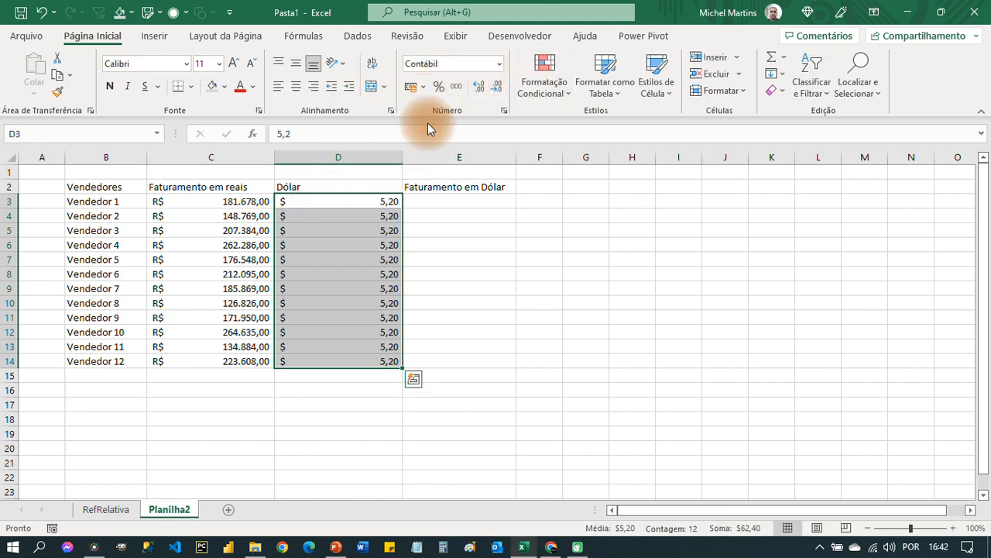
Step: Fill E3:E14 with the relative formula =C3/D3 to convert the revenue to dollars
left_click_drag(439, 202, 432, 361)
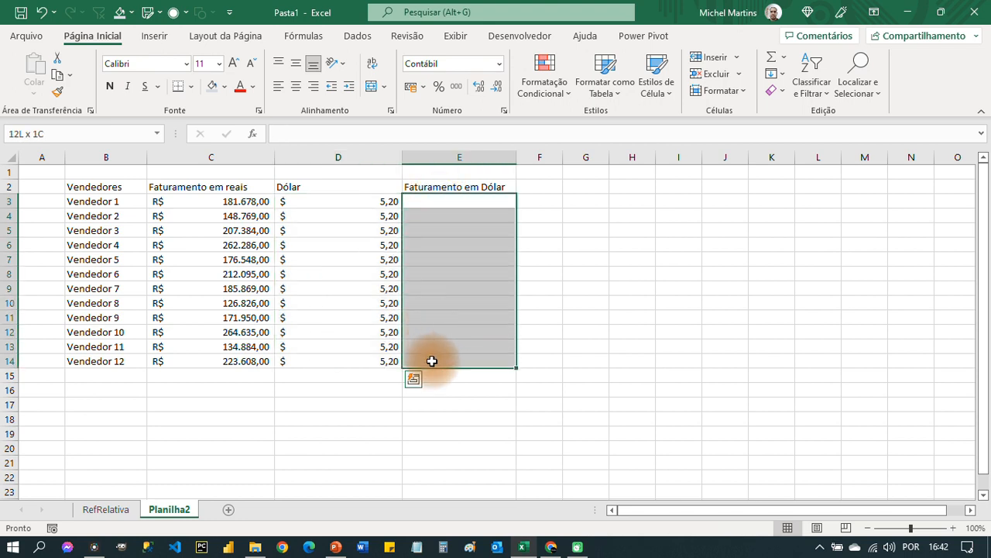
type("=")
key("Left")
key("Left")
type("*")
key("Left")
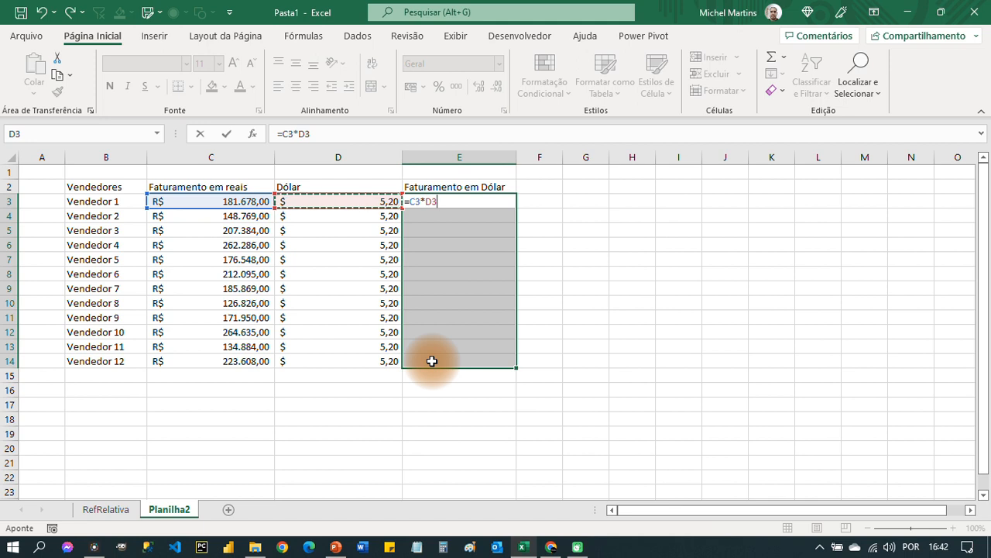
key("BackSpace")
key("BackSpace")
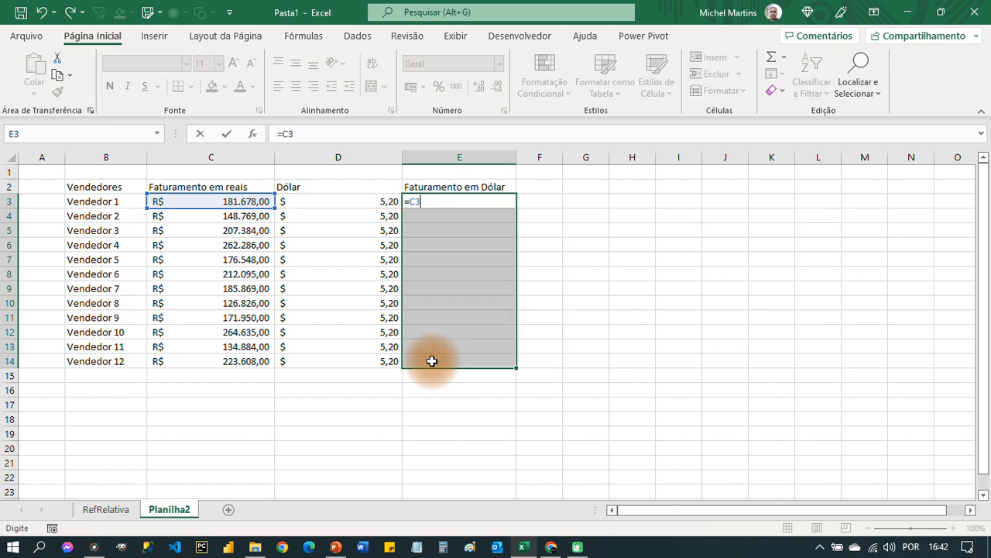
type("/")
key("Left")
key("ctrl+Return")
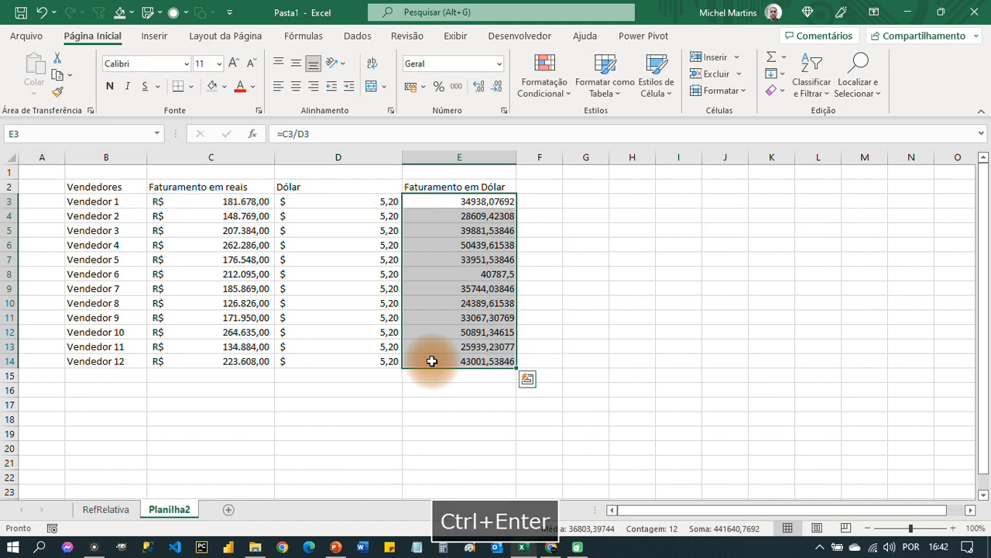
Step: Apply the $ Inglês (Estados Unidos) accounting format to E3:E14
left_click(412, 86)
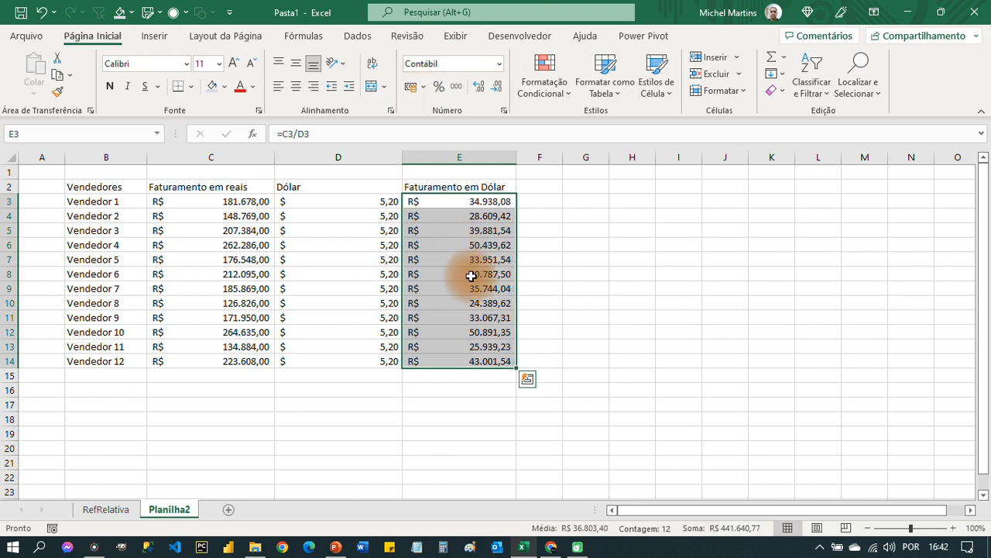
left_click(422, 86)
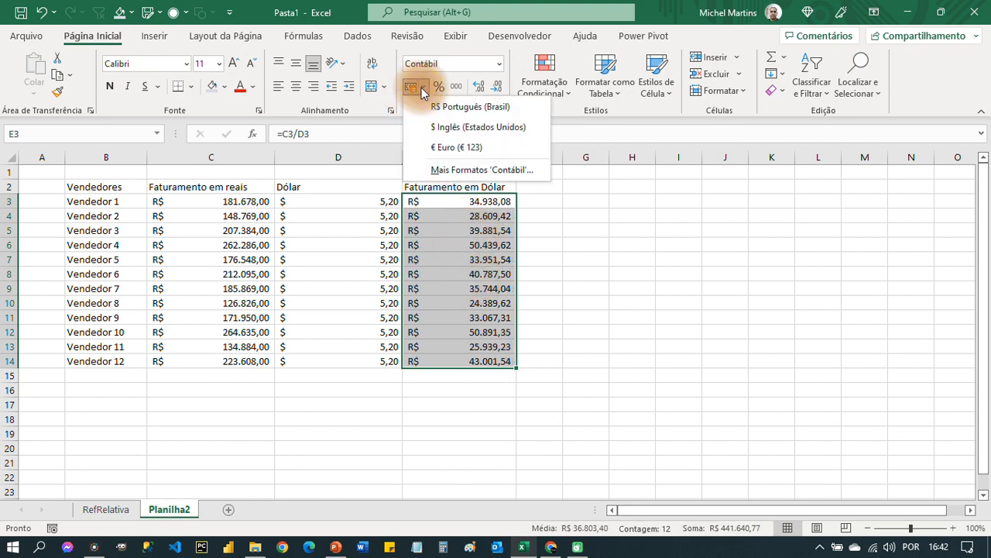
left_click(429, 127)
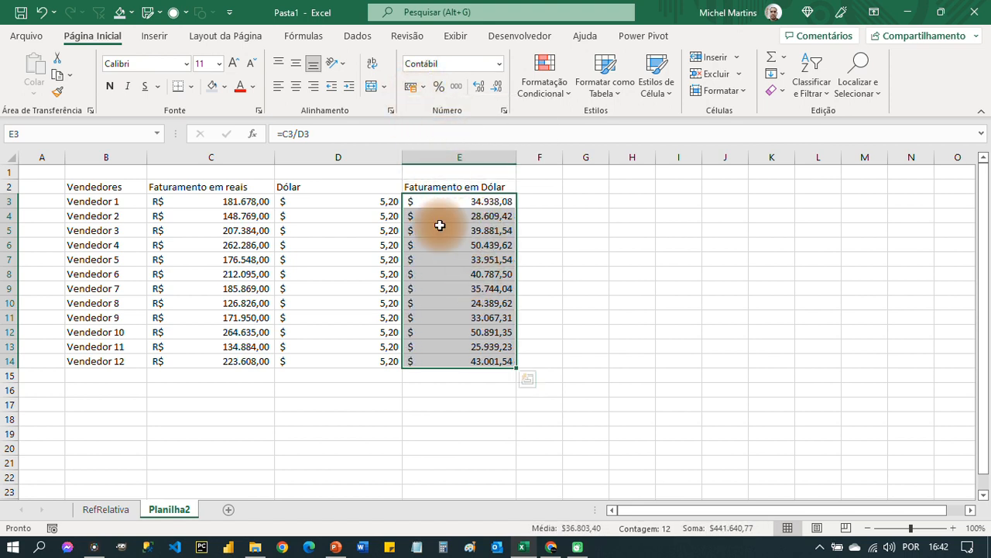
Step: Examine the formulas in E3:E9 one by one to see how their relative references shift, and select E3:E14
left_click(440, 224)
key("Up")
key("Up")
key("F2")
key("Return")
key("F2")
key("Return")
key("F2")
key("Return")
key("F2")
key("Return")
key("F2")
key("Return")
key("F2")
key("Return")
key("F2")
key("Escape")
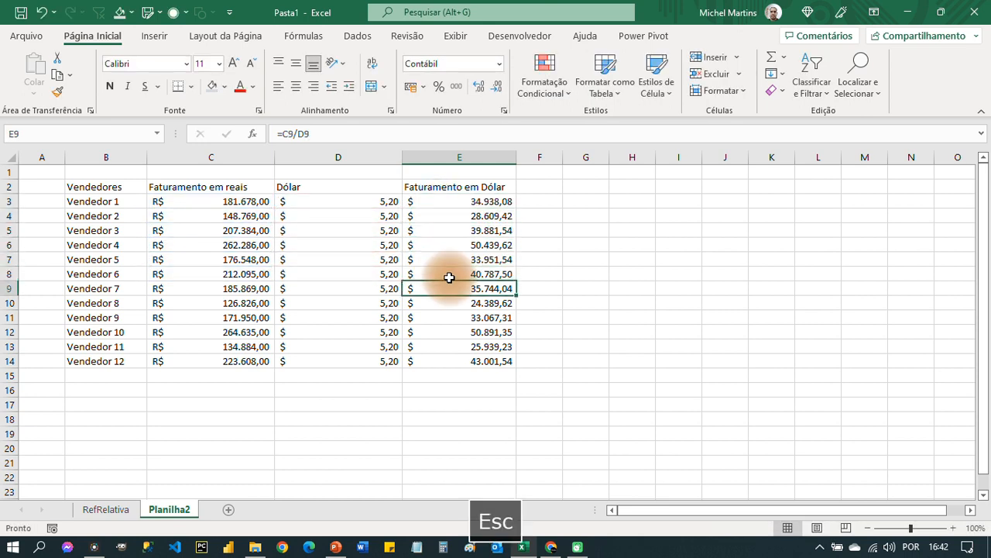
left_click_drag(417, 202, 455, 367)
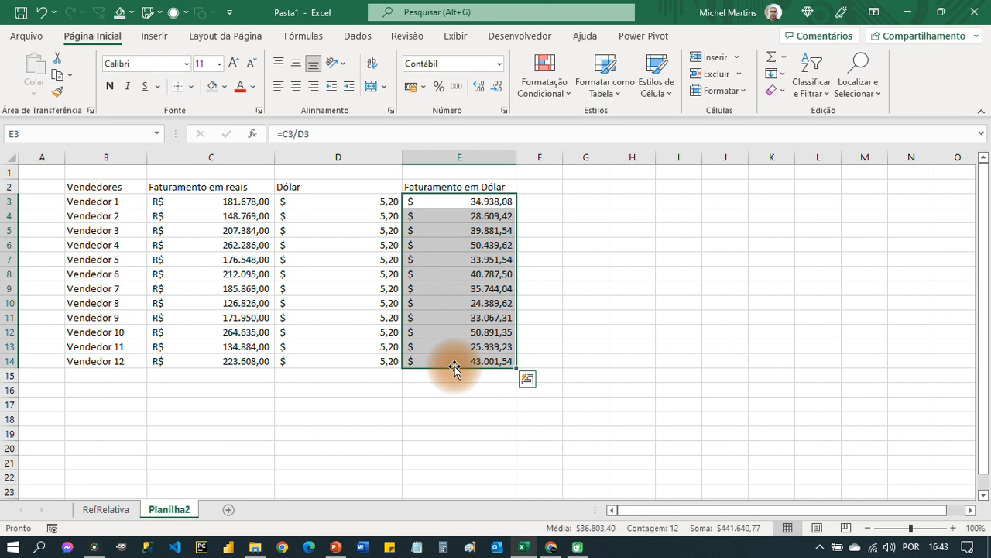
Step: Clear the converted values in E3:E14 and delete the Dólar column D
key("Delete")
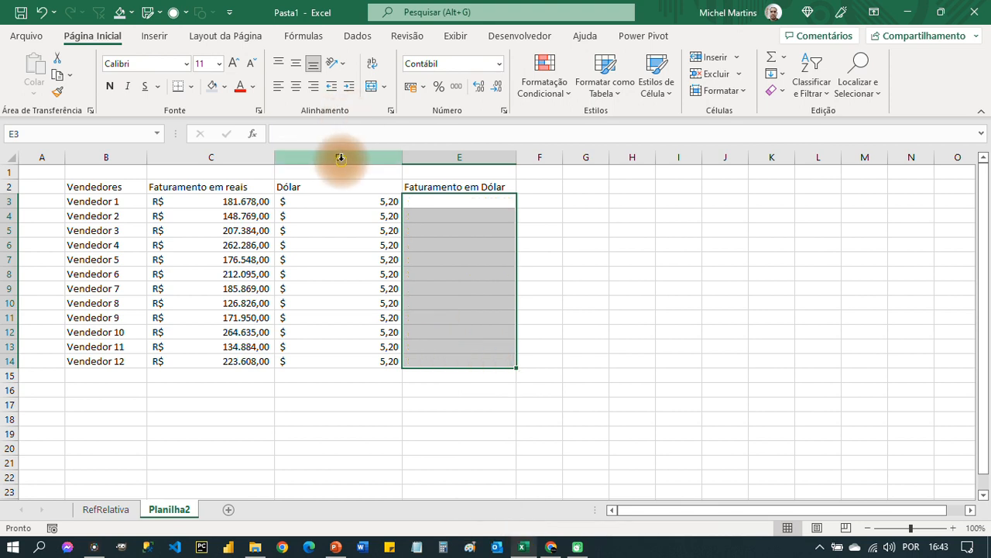
left_click(340, 157)
key("ctrl+minus")
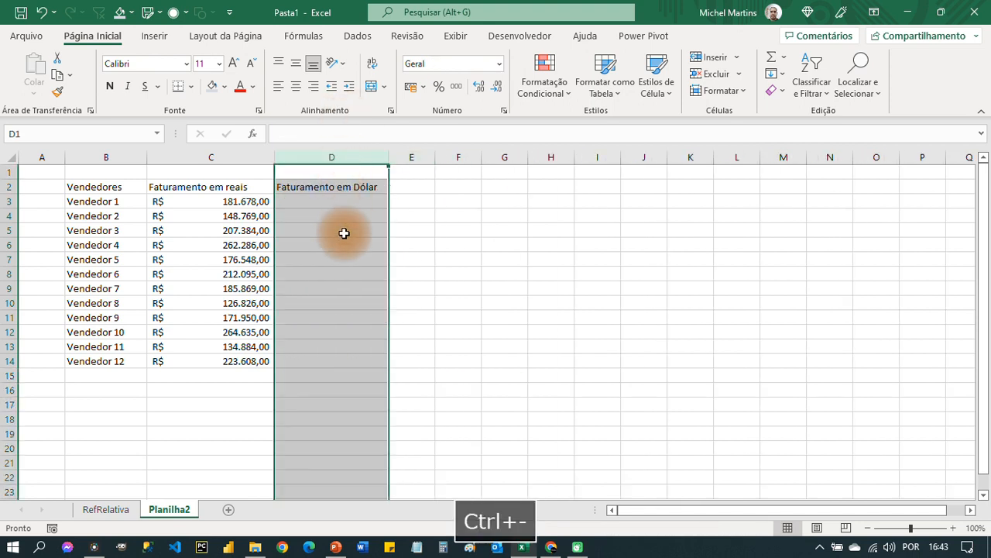
left_click(343, 233)
Step: Insert two blank rows above the table's header row, starting at row 2
right_click(10, 189)
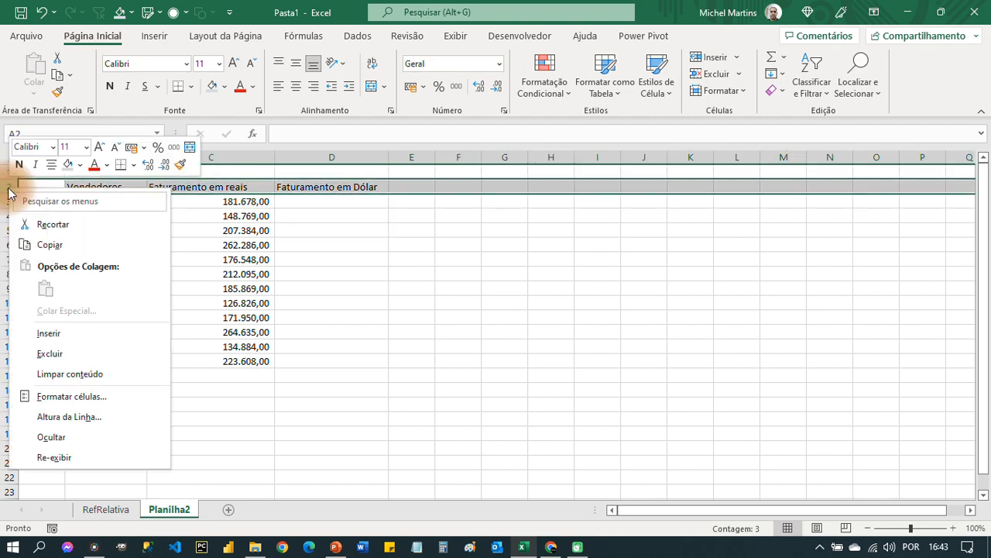
left_click(42, 334)
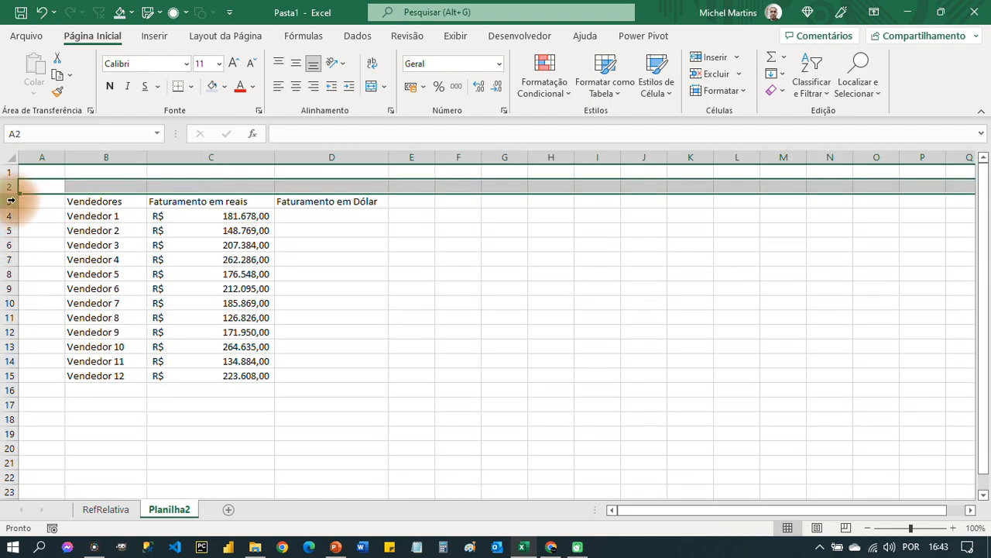
right_click(11, 201)
left_click(45, 349)
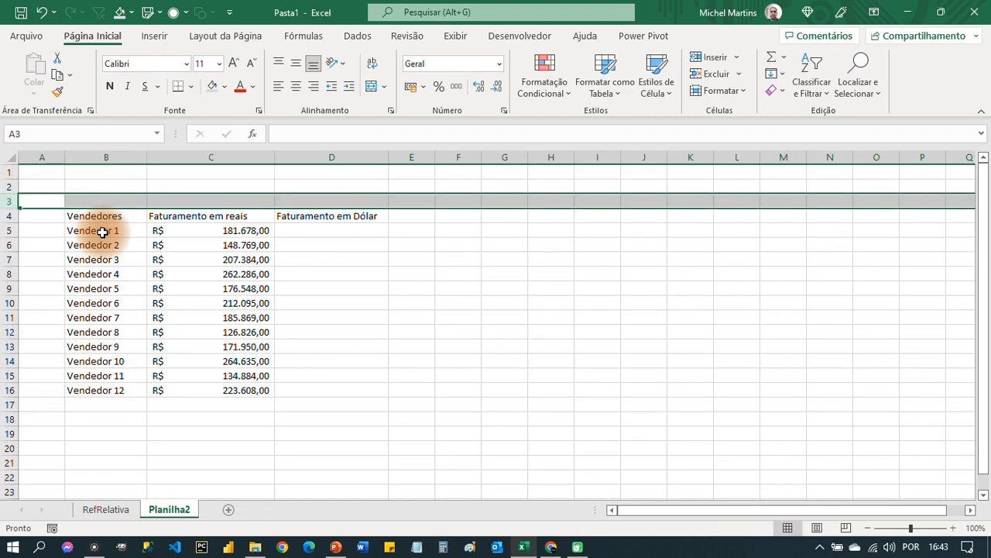
Step: Enter the label "Dólar:" in B2 and the exchange rate 5,25 in C2
left_click(101, 186)
type("Dó")
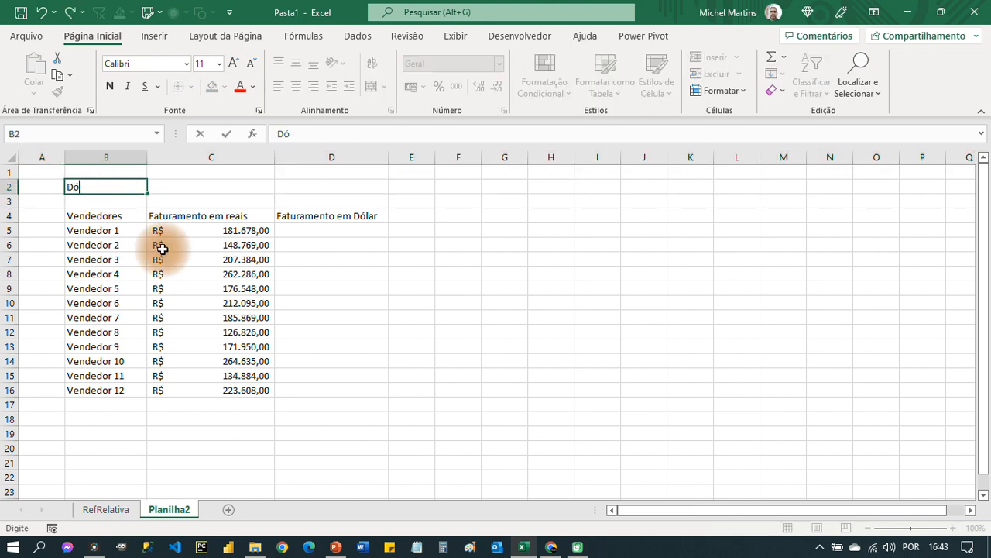
type("lar:")
key("Tab")
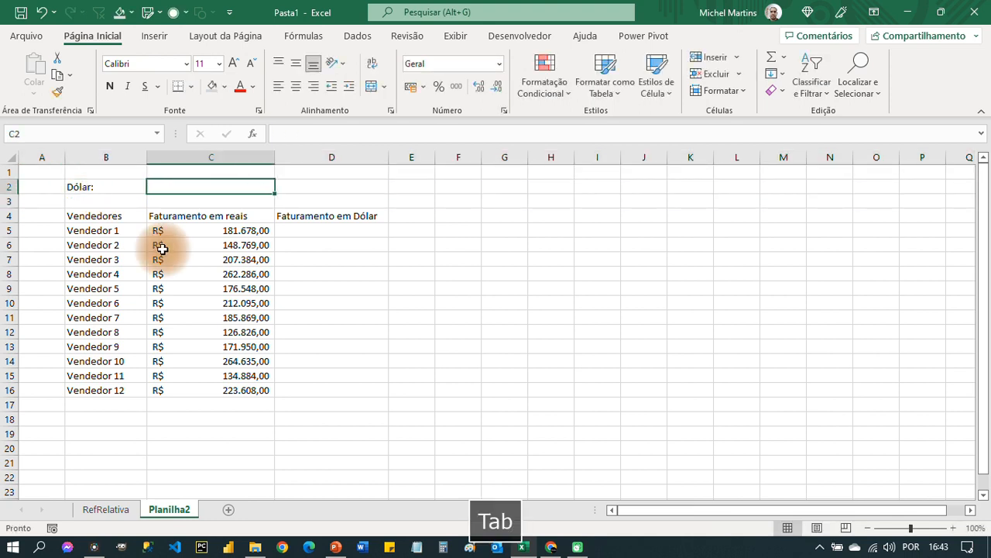
type("5,25")
key("Return")
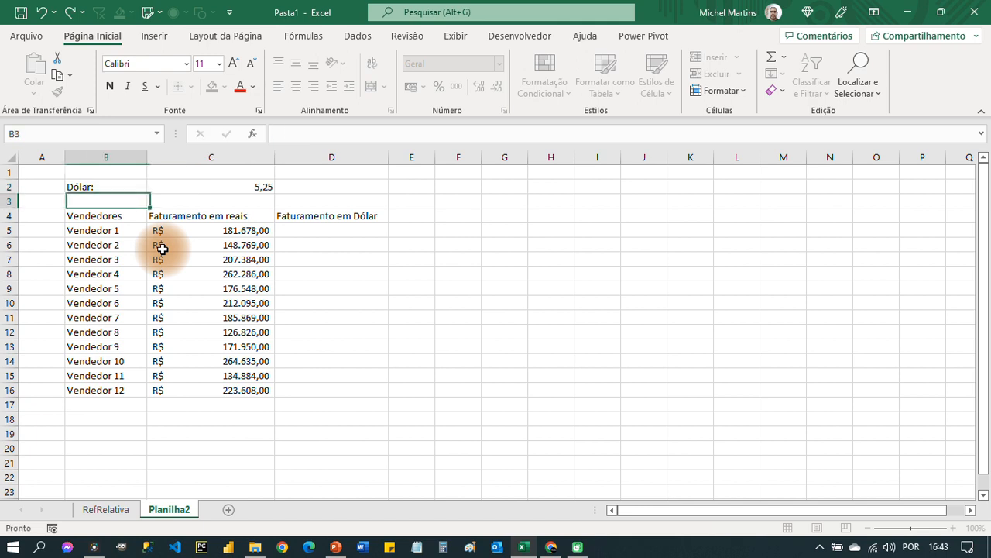
Step: Apply the $ Inglês (Estados Unidos) accounting format to the exchange rate in C2
key("Up")
key("Right")
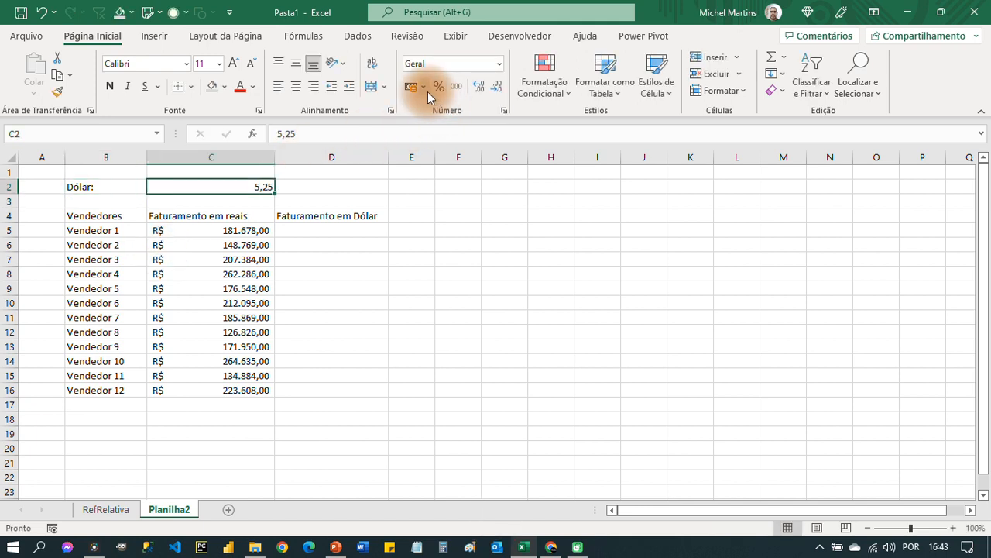
left_click(423, 86)
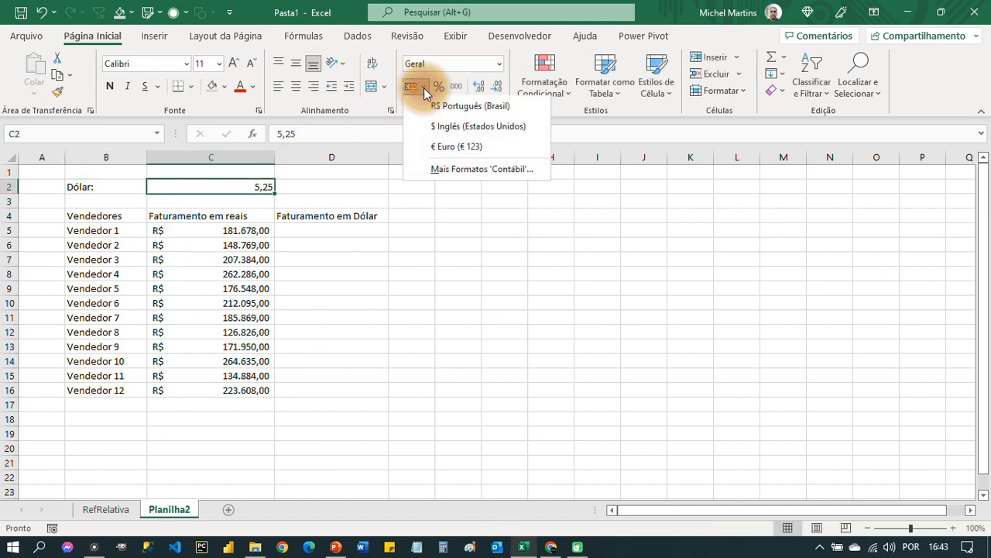
left_click(438, 127)
Step: Fill D5:D16 with the relative formula =C5/C2 to convert each seller's revenue to dollars
left_click_drag(325, 232, 319, 392)
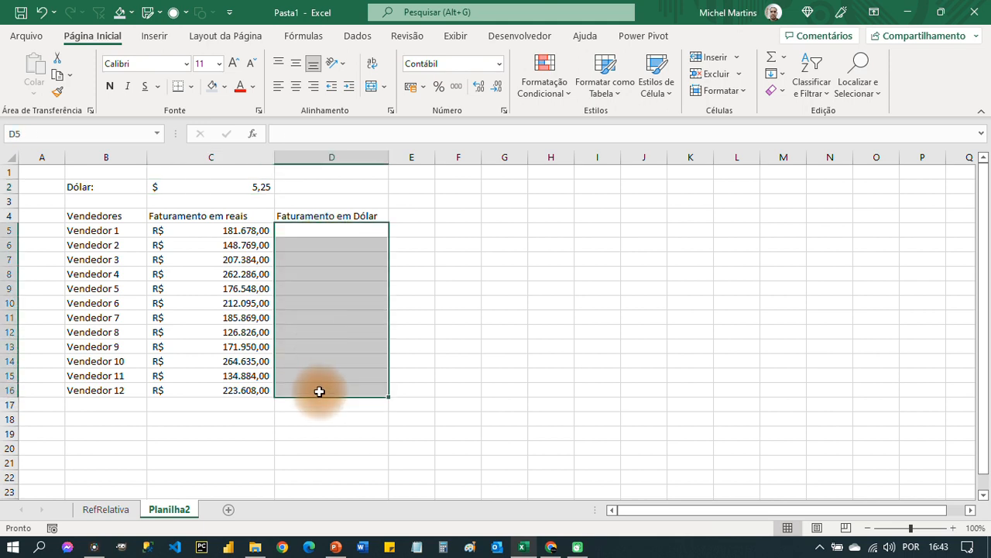
type("=")
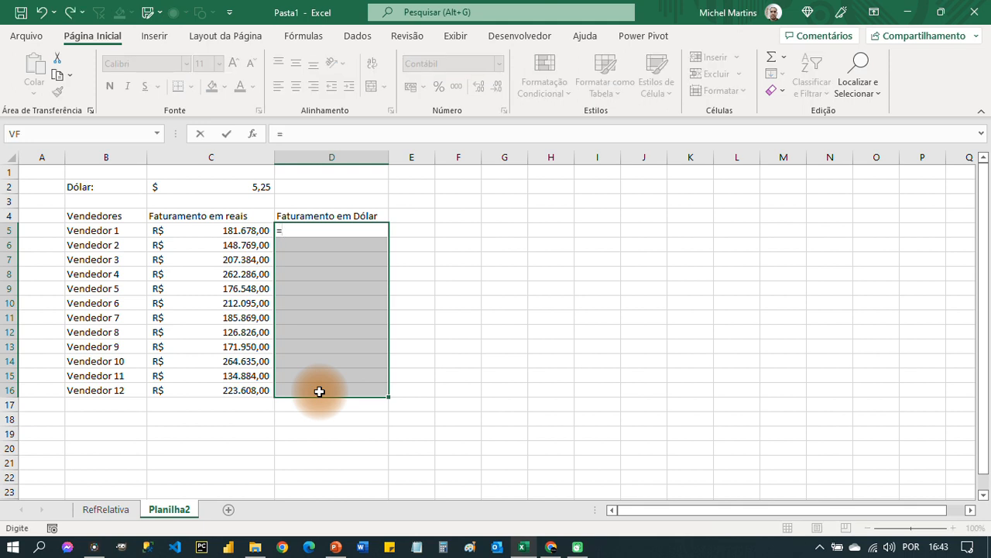
left_click(234, 231)
type("/")
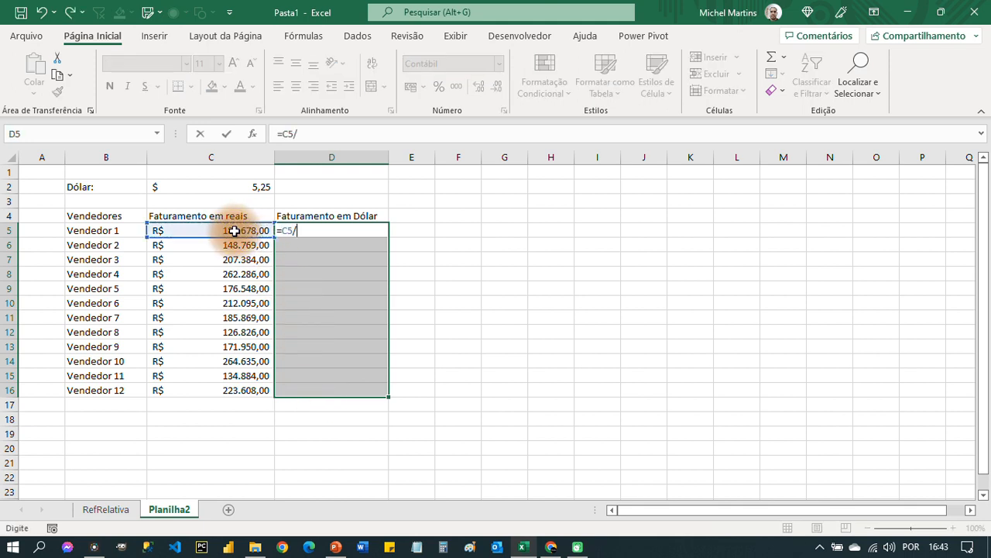
left_click(218, 186)
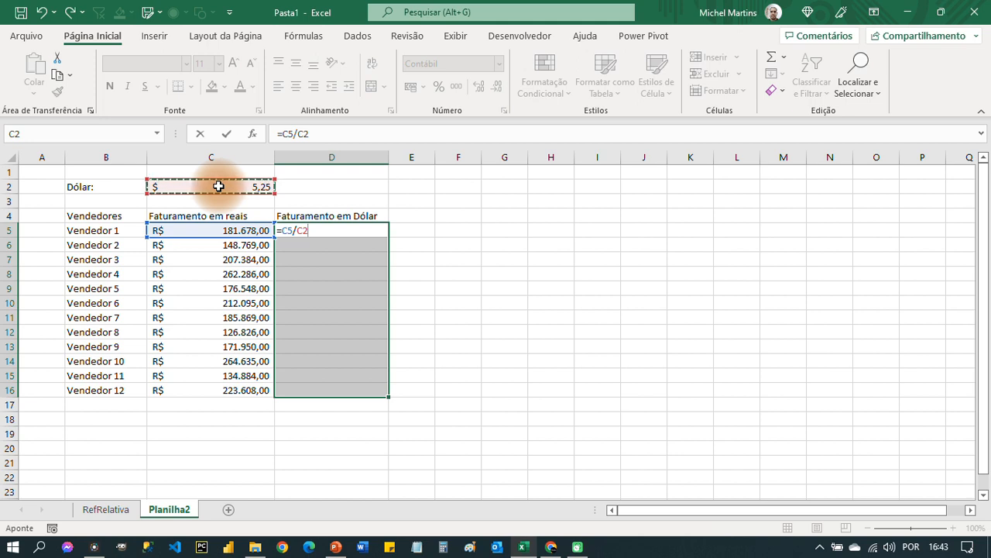
key("ctrl+Return")
Step: Go through the cells in D5:D16 to compare their results and how the formula references change from row to row
key("Down")
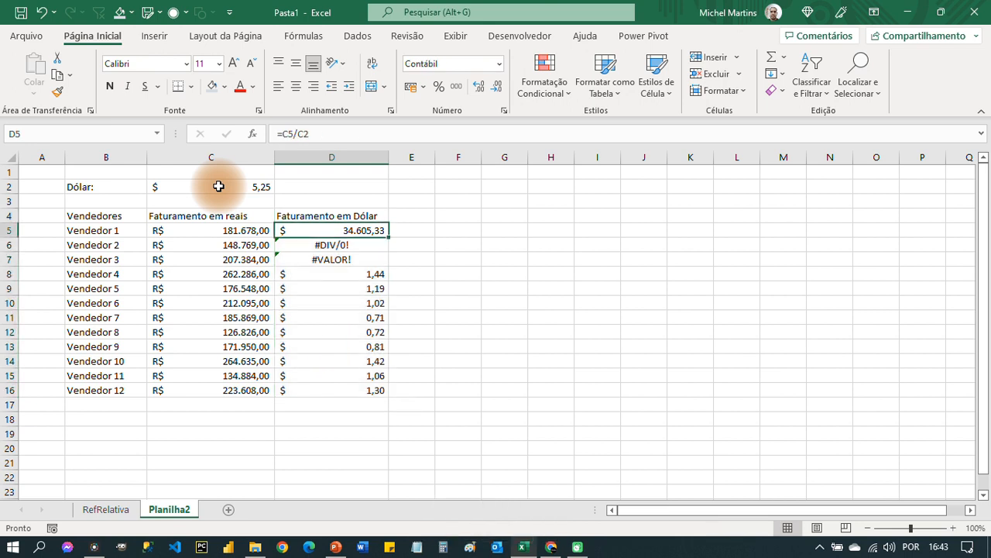
key("Down")
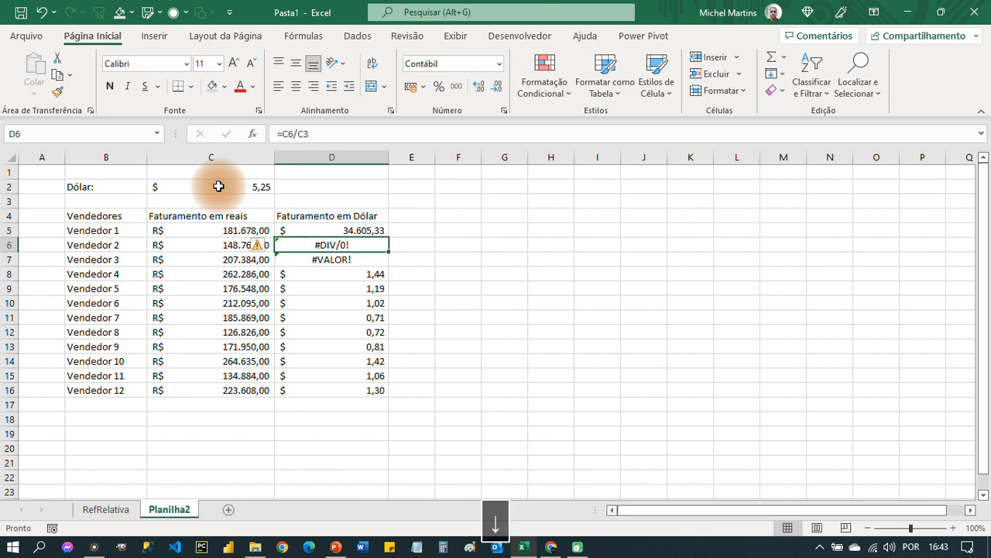
key("Down")
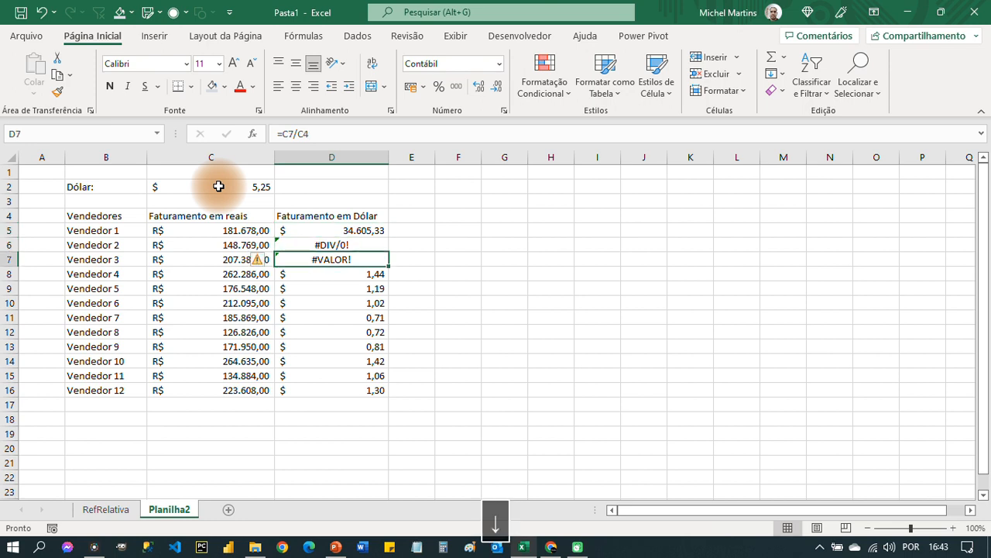
key("Down")
key("Down")
key("Down")
key("Down")
key("Down")
key("Down")
key("Down")
key("Down")
key("Down")
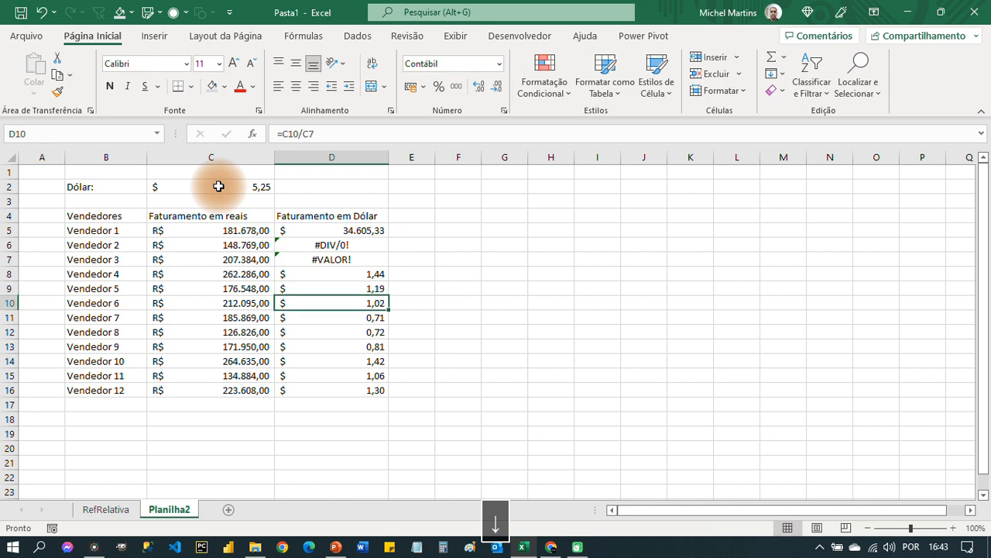
key("Up")
key("Up")
key("Up")
key("Up")
key("Up")
key("Up")
key("Up")
key("Up")
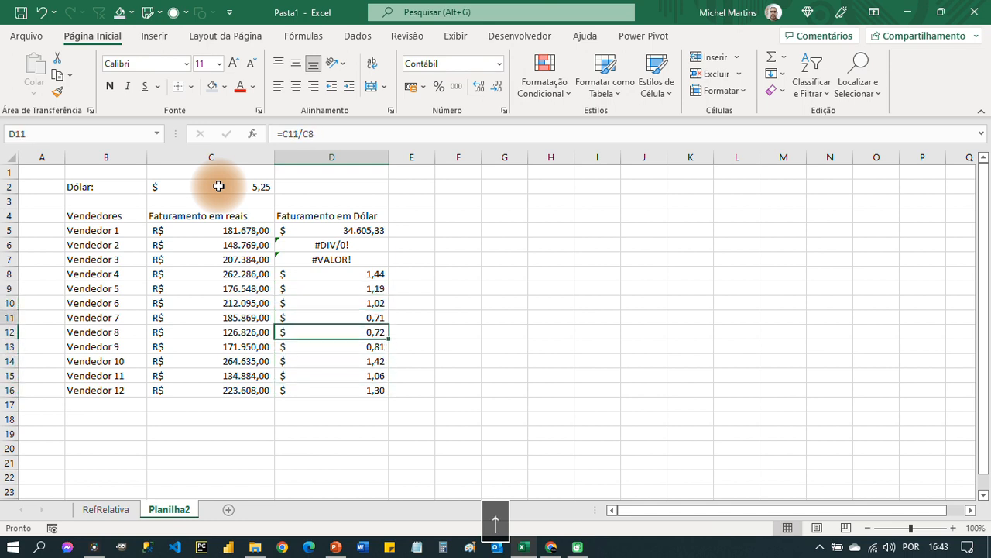
key("Down")
key("Down")
key("Down")
key("Down")
key("Down")
key("Down")
key("Down")
key("Down")
key("Up")
key("Up")
key("Up")
key("Up")
key("Up")
key("Up")
key("Up")
key("Up")
key("Up")
key("Up")
key("Up")
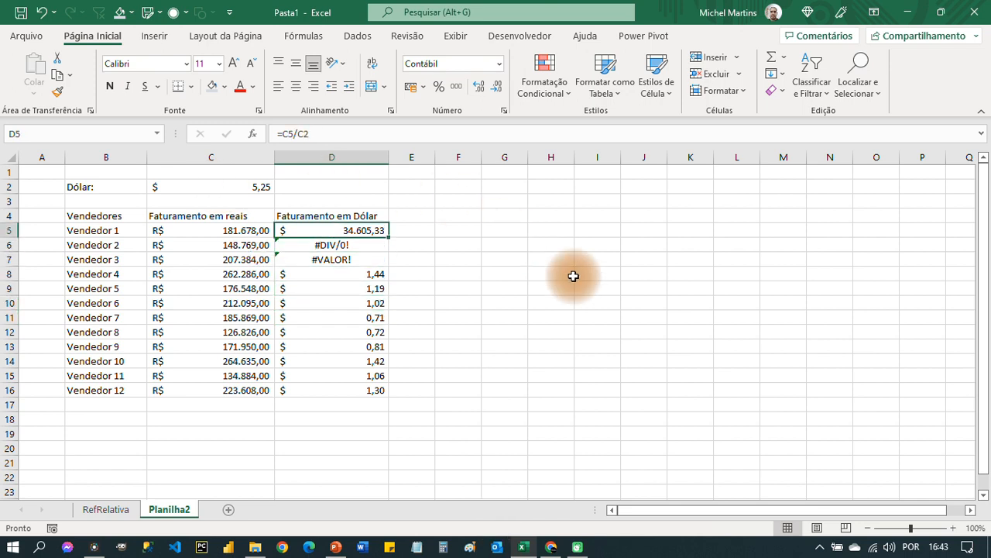
Step: Inspect the formulas in D5:D16 in edit mode one by one to see which cells each divides
key("F2")
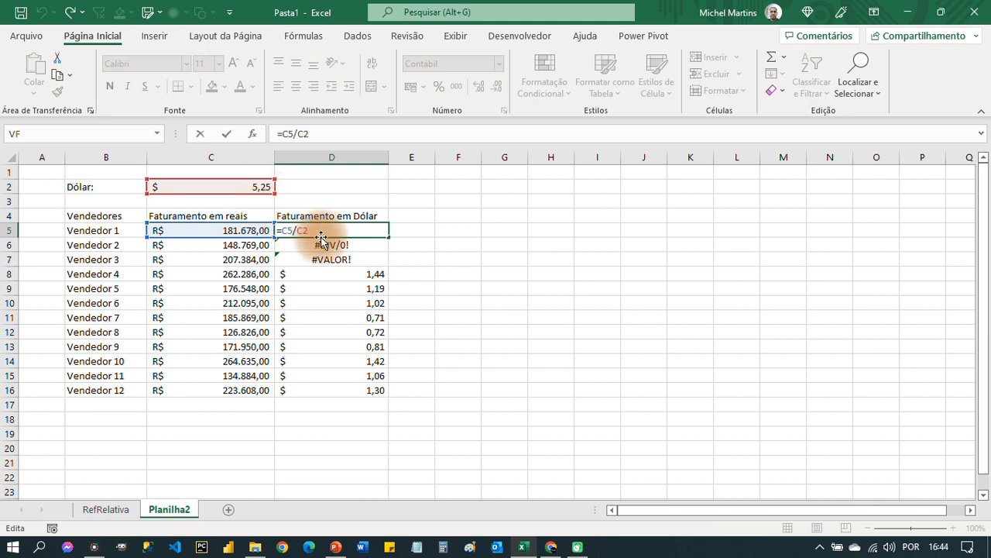
key("Return")
key("F2")
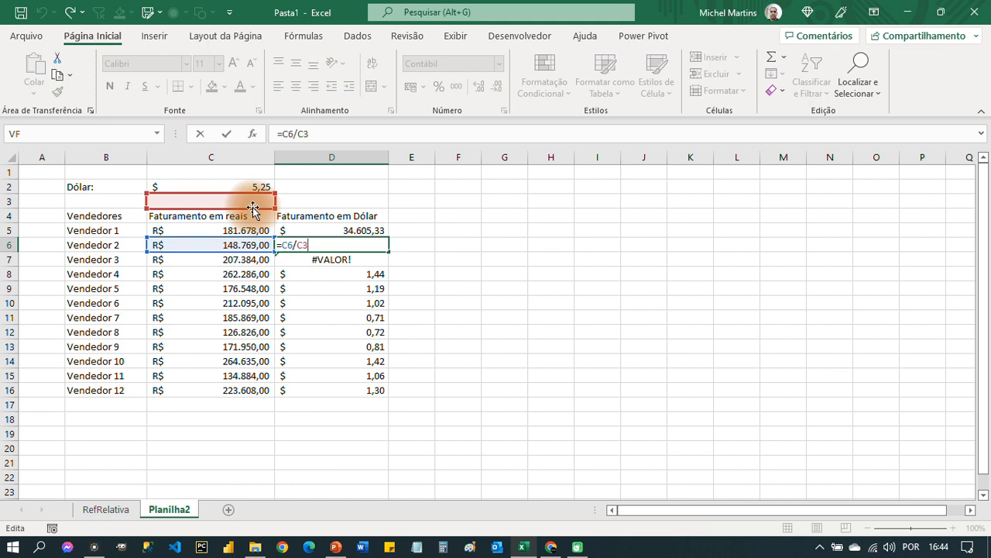
key("Escape")
key("Up")
key("F1")
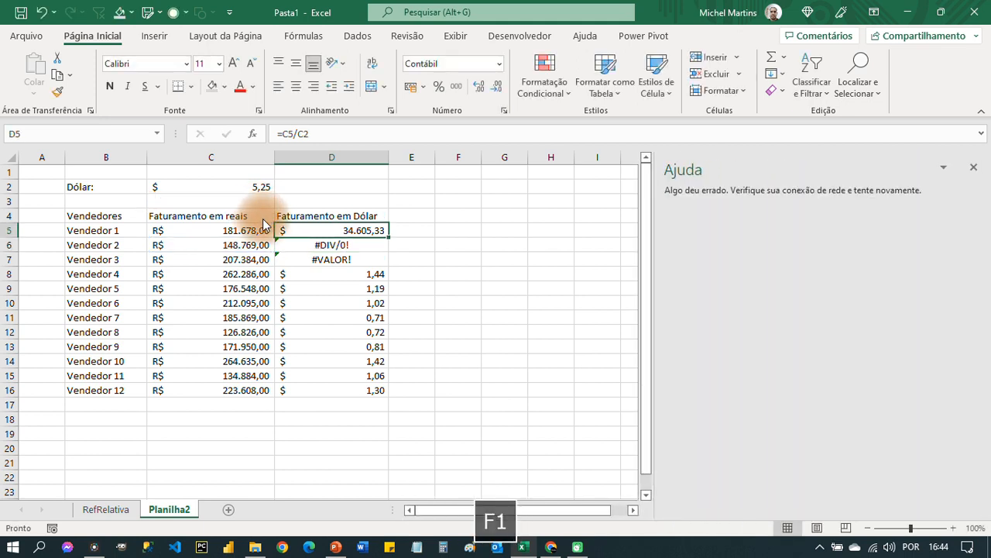
left_click(973, 168)
key("F2")
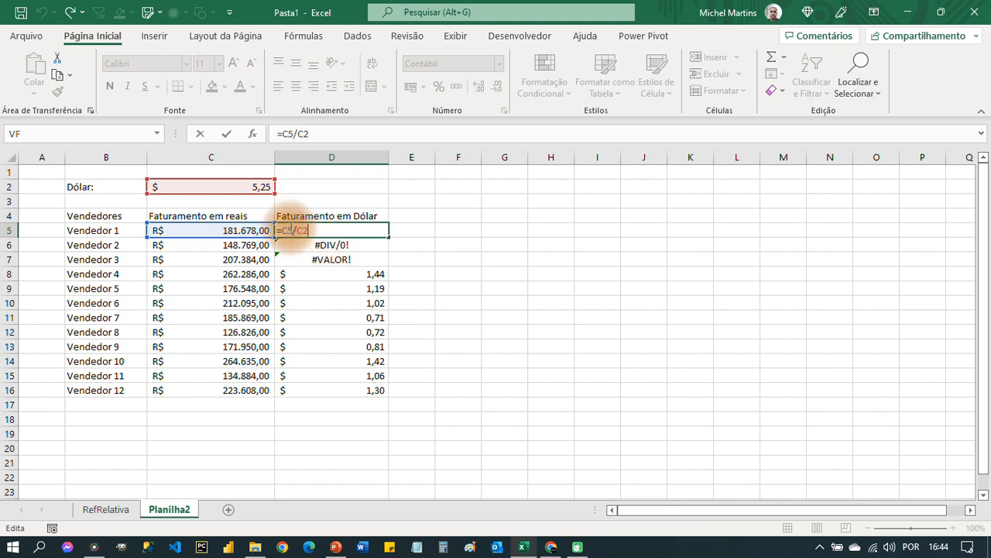
key("Return")
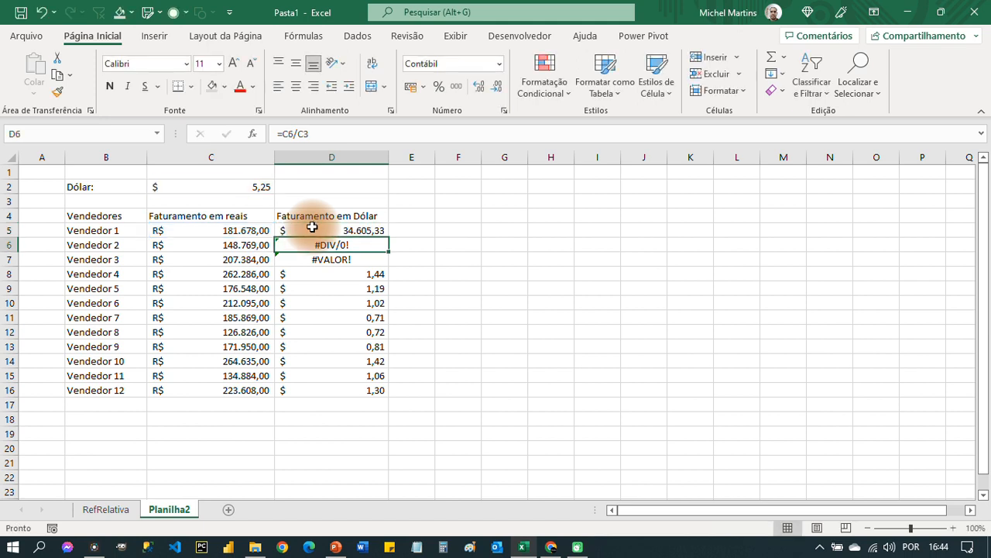
key("F2")
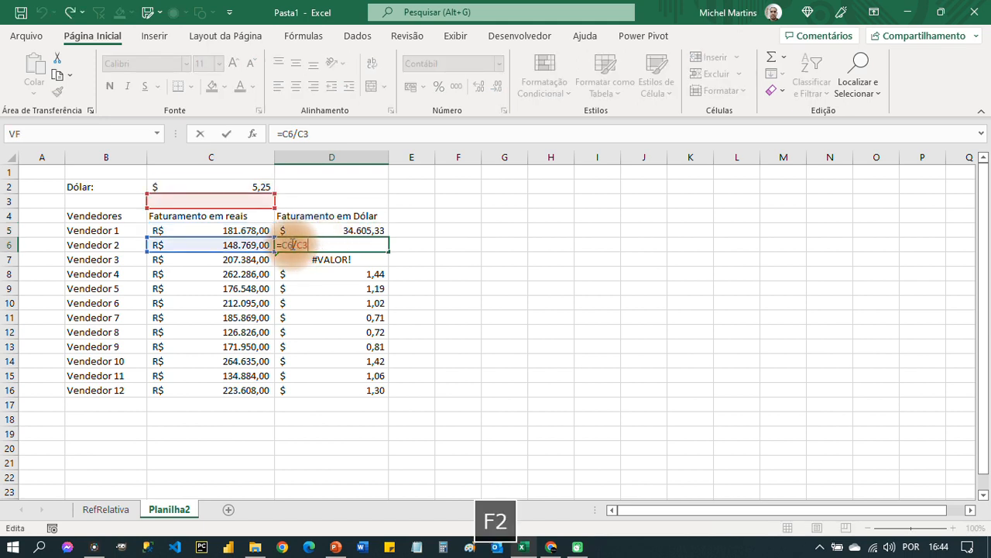
key("Return")
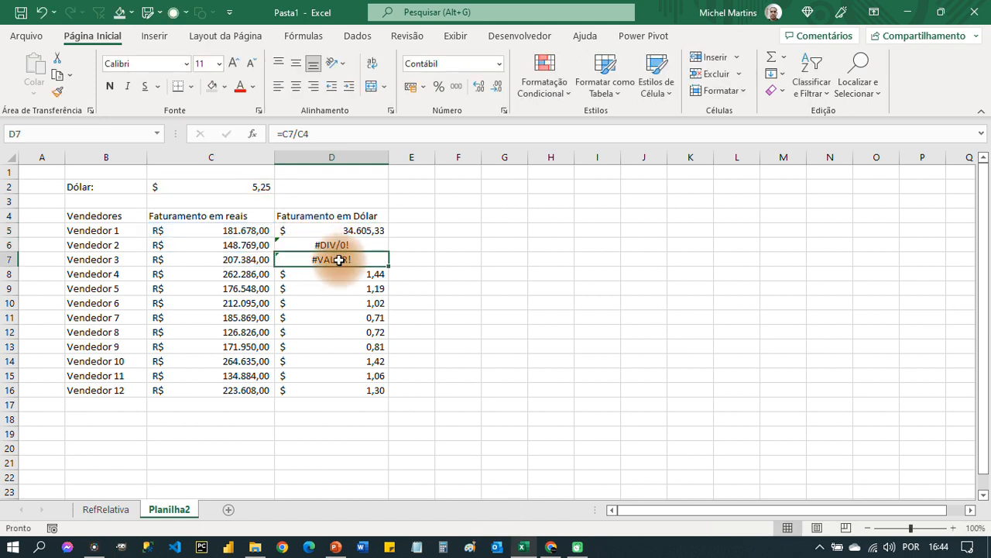
key("F2")
key("Return")
key("F2")
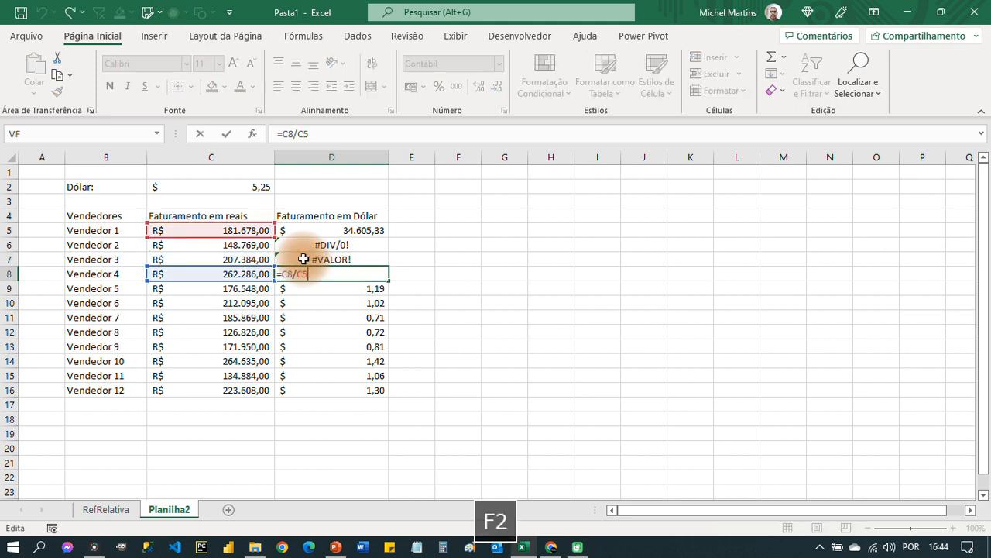
key("Return")
key("F2")
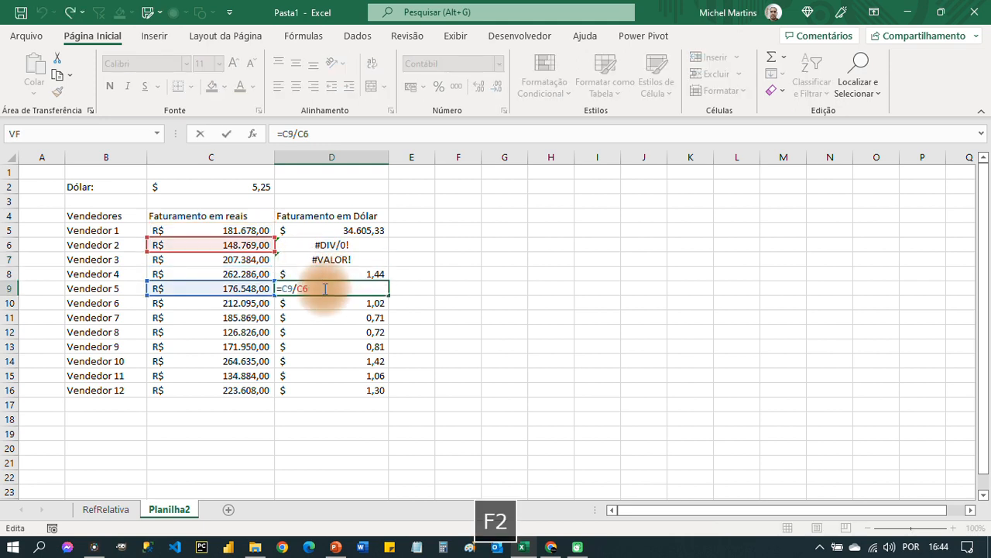
key("Return")
key("F2")
key("Return")
key("F2")
key("Return")
key("F2")
key("Return")
key("F2")
key("Return")
key("F2")
key("Return")
key("F2")
key("Return")
key("F2")
key("Escape")
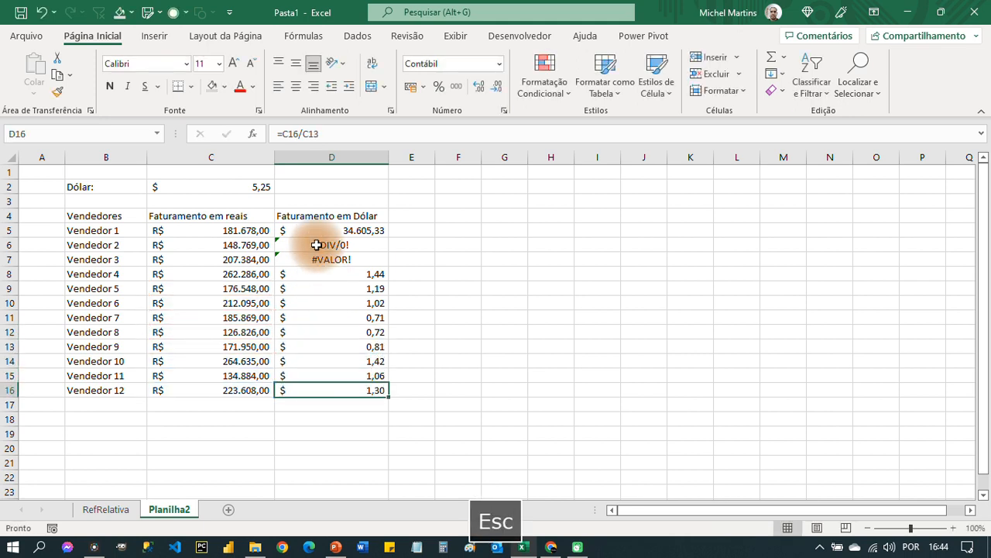
Step: Cycle the exchange-rate reference in D5 through its locked forms, settle on =C5/$C$2, and fill the formula down to D16
left_click(307, 231)
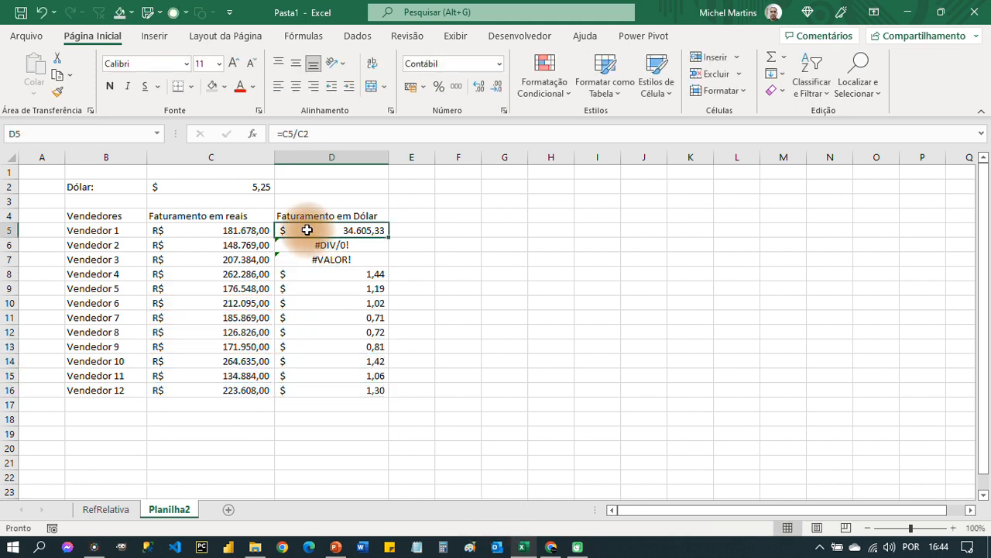
left_click(300, 133)
double_click(302, 133)
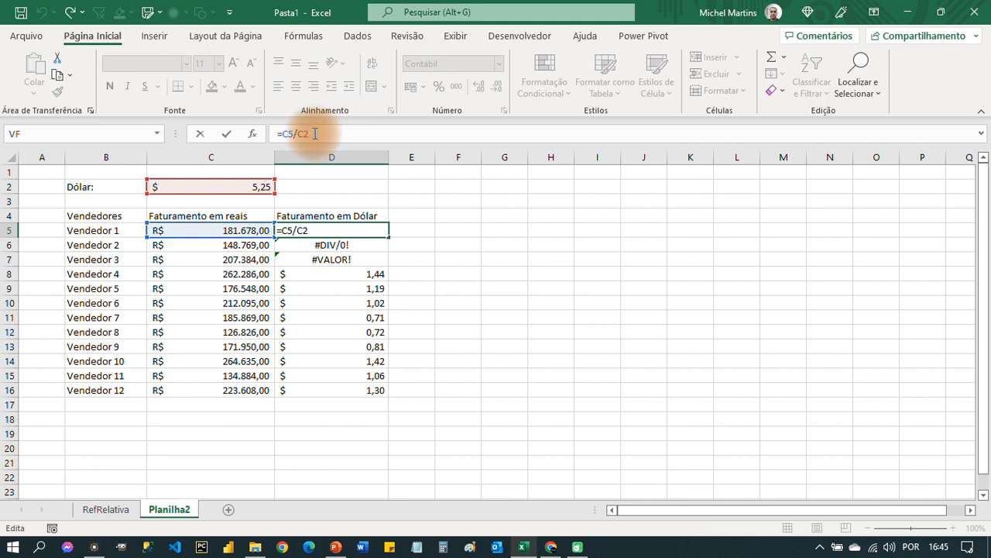
left_click(303, 134)
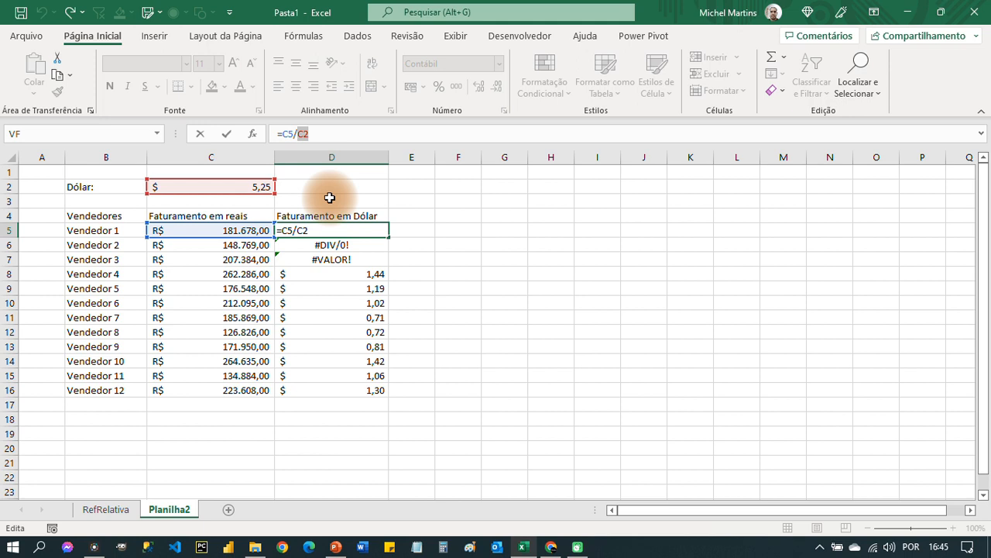
key("F4")
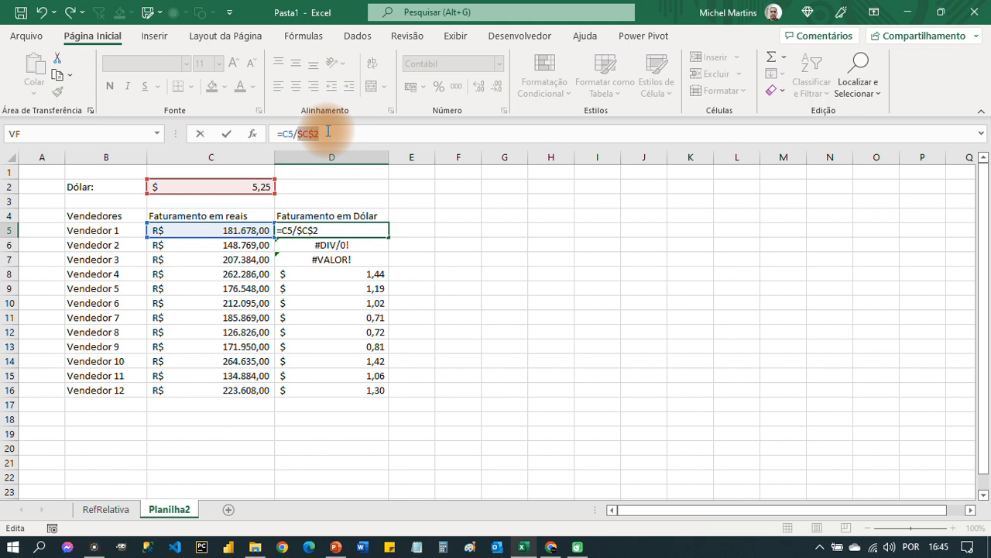
key("F4")
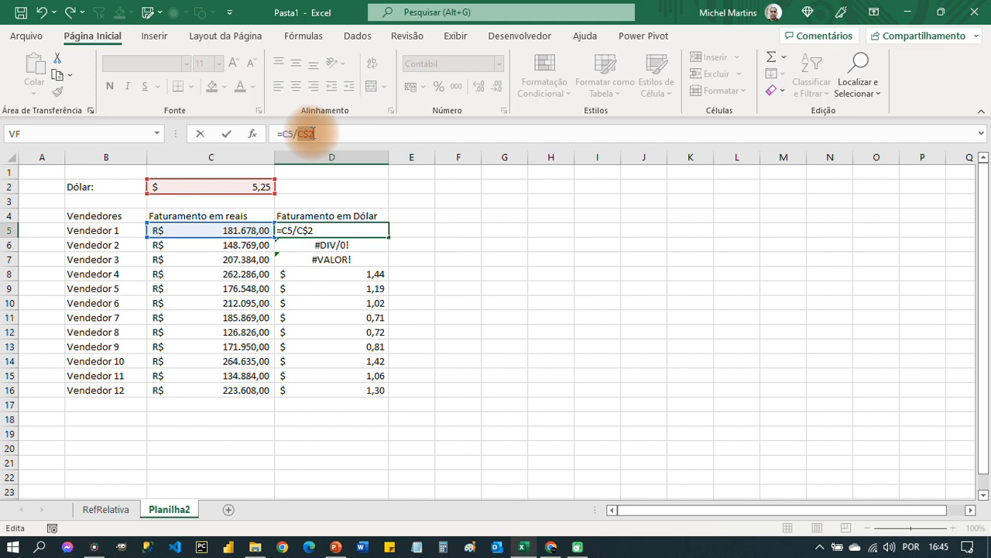
key("F4")
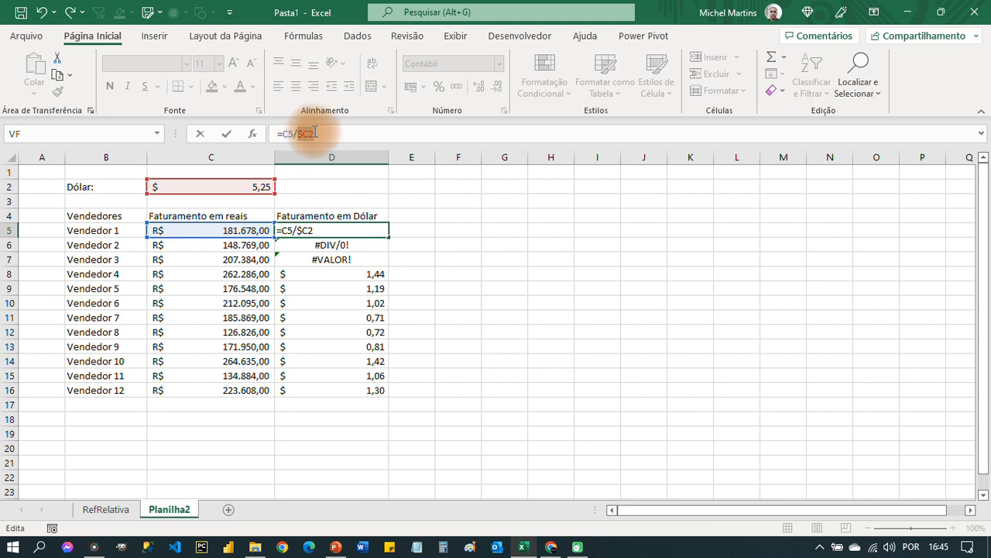
key("F4")
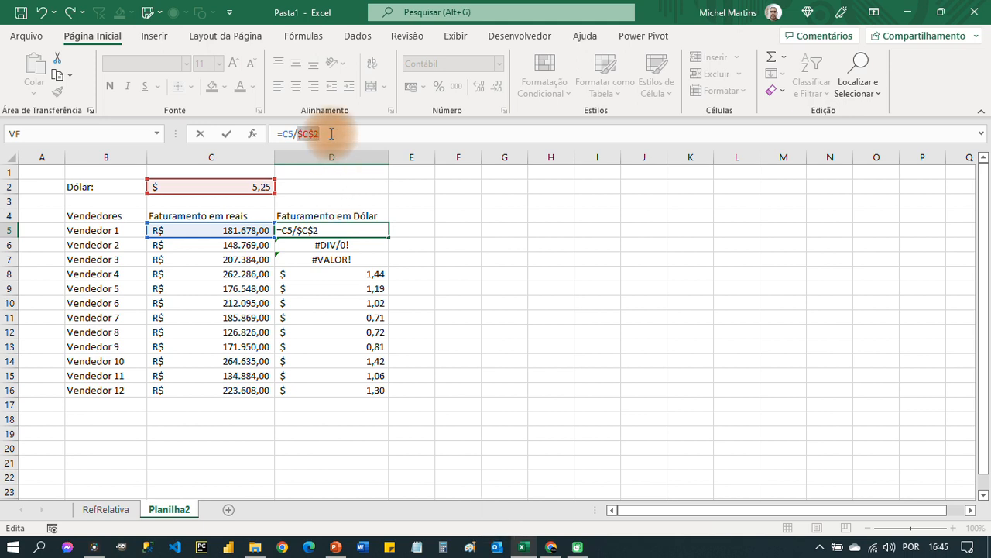
key("Return")
key("Up")
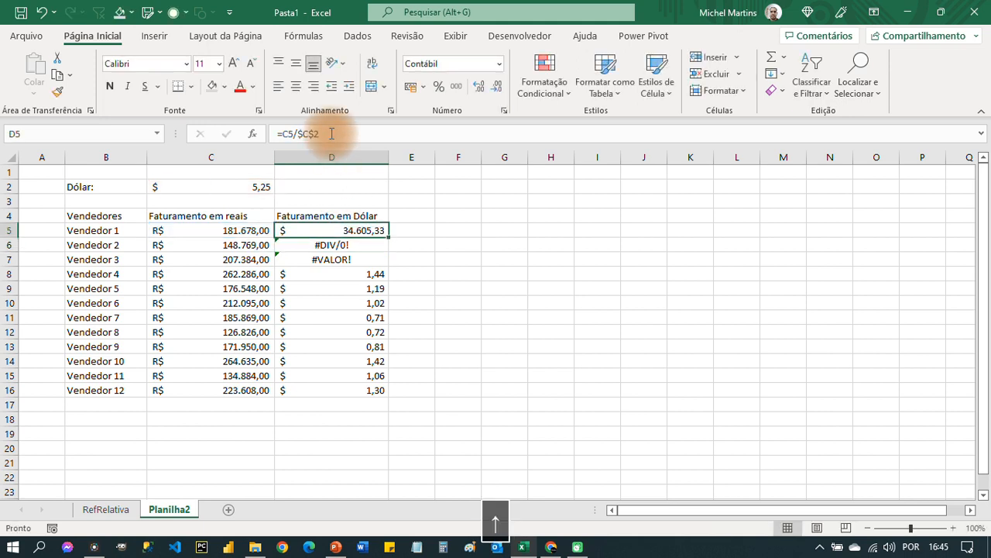
double_click(389, 238)
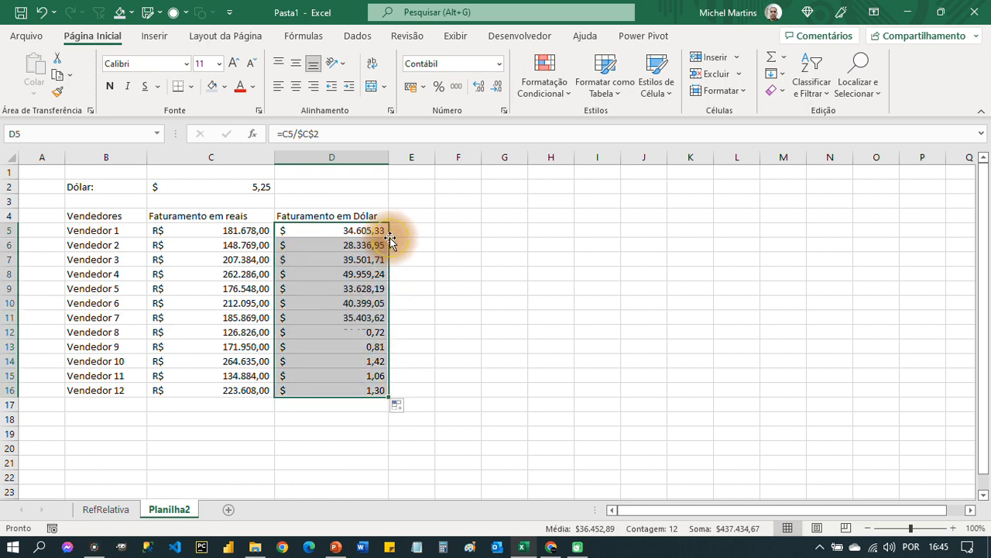
Step: Inspect the filled formulas in D5:D16 in edit mode, row by row, to see which cells each one divides
left_click(383, 233)
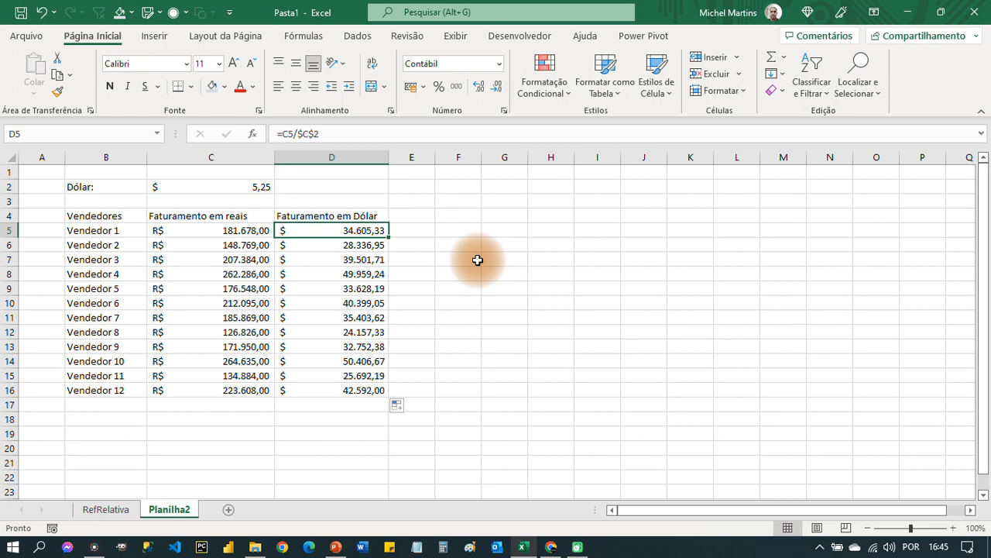
key("F2")
key("Return")
key("F2")
key("Return")
key("F2")
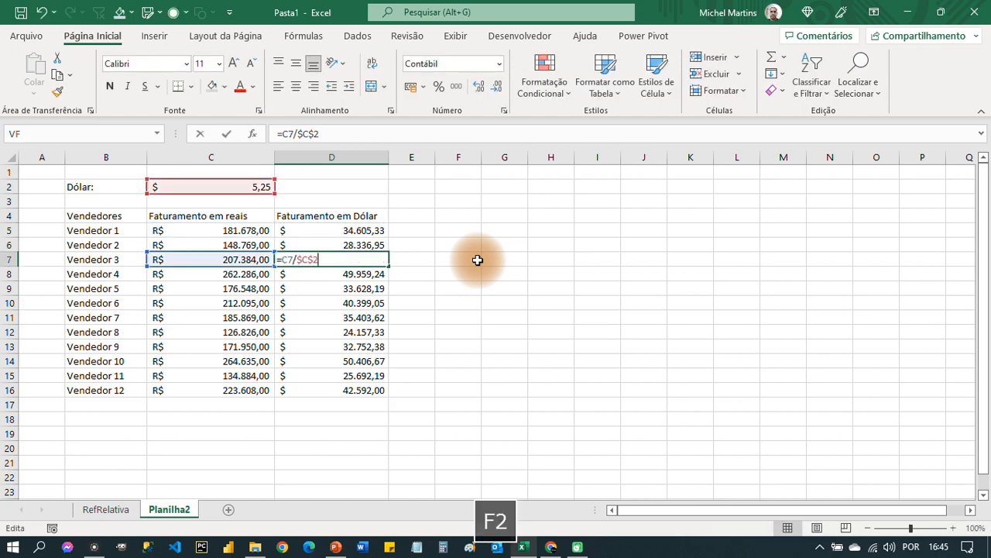
key("Return")
key("F2")
key("Return")
key("F2")
key("Return")
key("F2")
key("Return")
key("F2")
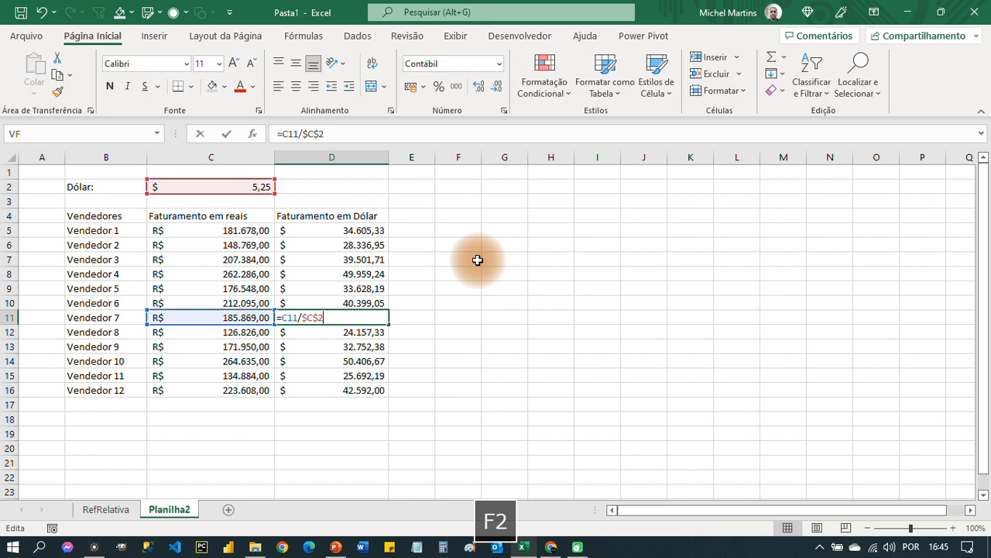
key("Return")
key("F2")
key("Return")
key("F2")
key("Return")
key("F2")
key("Return")
key("F2")
key("Return")
key("F2")
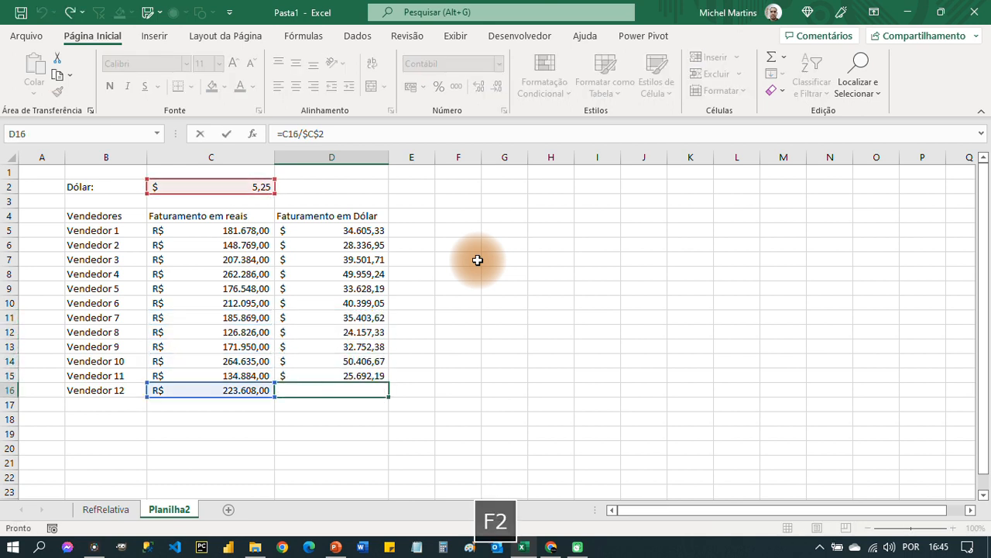
key("Return")
Step: Go back to D5 and recheck each formula down to D16, comparing the relative column C reference with the locked $C$2
key("Up")
key("Up")
key("Up")
key("Up")
key("Up")
key("Up")
key("Up")
key("Up")
key("Up")
key("Up")
key("Up")
key("Up")
key("Up")
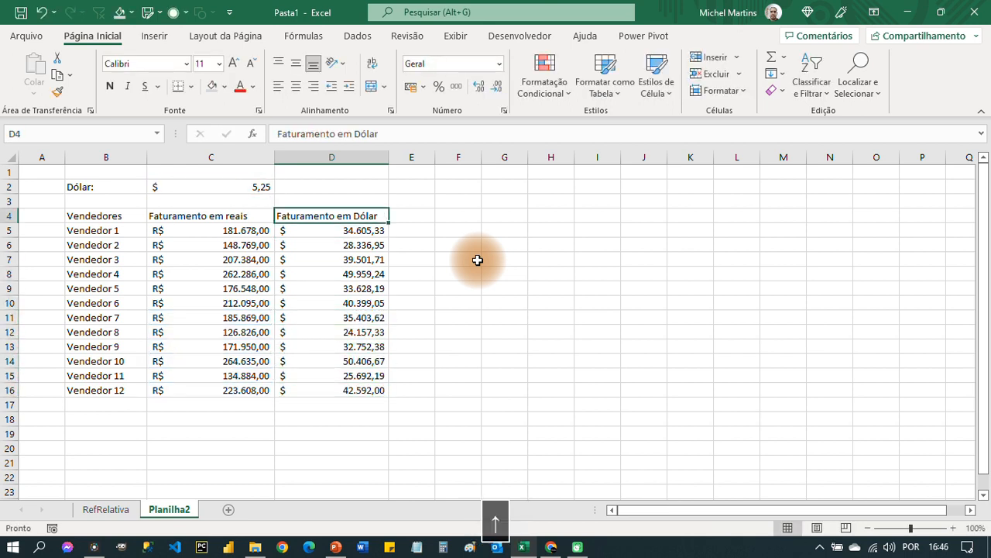
key("Down")
key("F2")
key("Return")
key("F2")
key("Return")
key("F2")
key("Return")
key("F2")
key("Return")
key("F2")
key("Return")
key("F2")
key("Return")
key("F2")
key("Return")
key("F2")
key("Return")
key("F2")
key("Return")
key("F2")
key("Return")
key("F2")
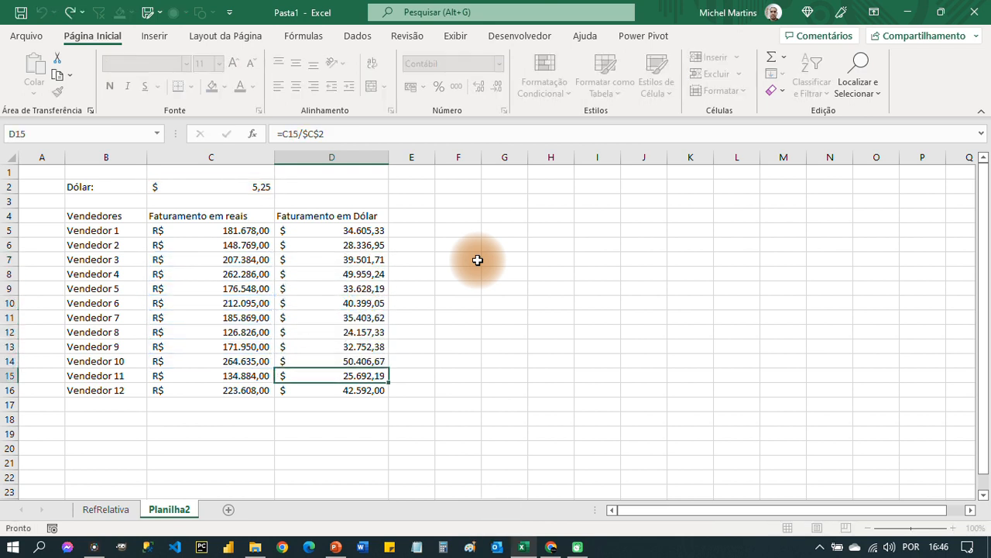
key("Return")
key("F2")
key("Escape")
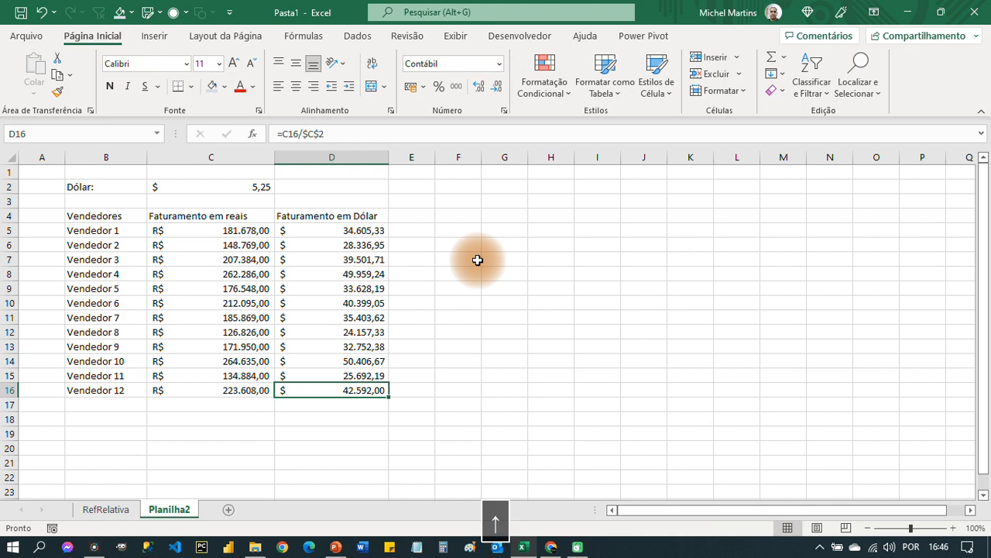
Step: Review the formulas from D5 down to D16 once more, examining where the highlighted exchange-rate reference points in each row
key("Up")
key("Up")
key("Up")
key("Up")
key("Up")
key("Up")
key("Up")
key("Up")
key("Up")
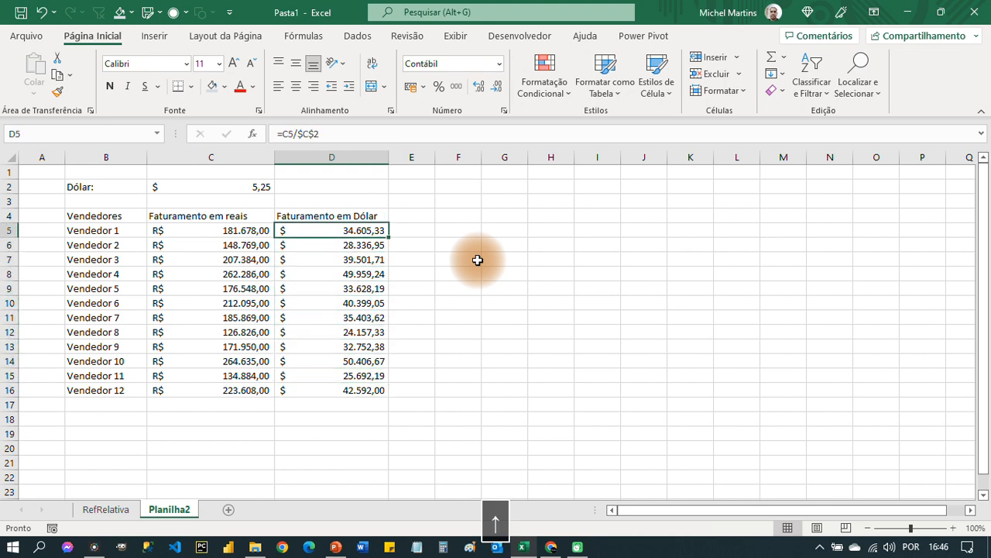
key("F2")
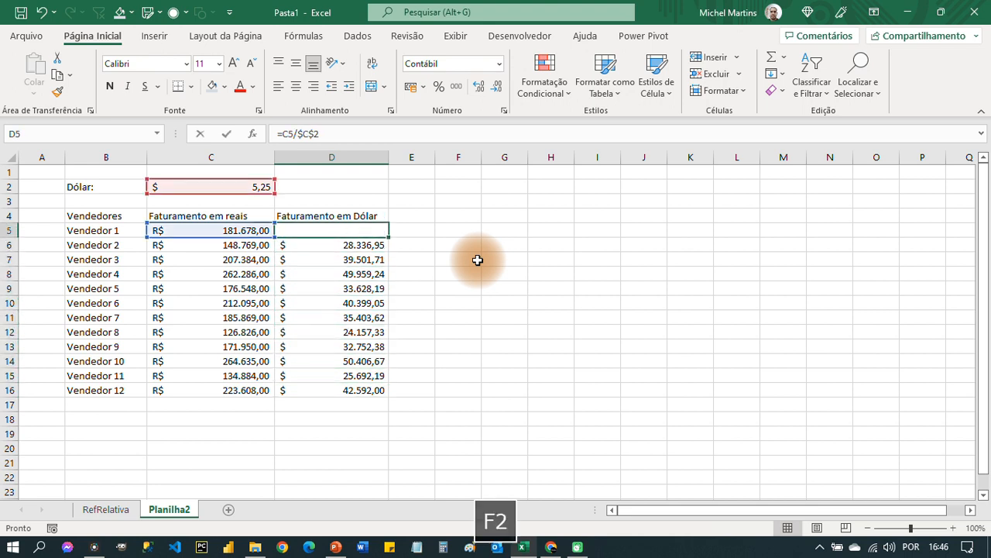
key("Return")
key("F2")
key("Return")
key("F2")
key("Return")
key("F2")
key("Return")
key("F2")
key("Return")
key("F2")
key("Return")
key("F2")
key("Return")
key("F2")
key("Return")
key("F2")
key("Return")
key("F2")
key("Return")
key("F2")
key("Return")
key("F2")
key("Return")
Step: Examine the column D formulas in edit mode from D13 upward to D5, and browse back down the results to D11
key("Up")
key("Up")
key("Up")
key("Up")
key("F2")
key("Escape")
key("Up")
key("F2")
key("Escape")
key("Up")
key("F2")
key("Escape")
key("Up")
key("F2")
key("Escape")
key("Up")
key("F2")
key("Escape")
key("Up")
key("F2")
key("Escape")
key("Up")
key("Up")
key("F2")
key("Escape")
key("Up")
key("F2")
key("Escape")
key("Up")
key("Escape")
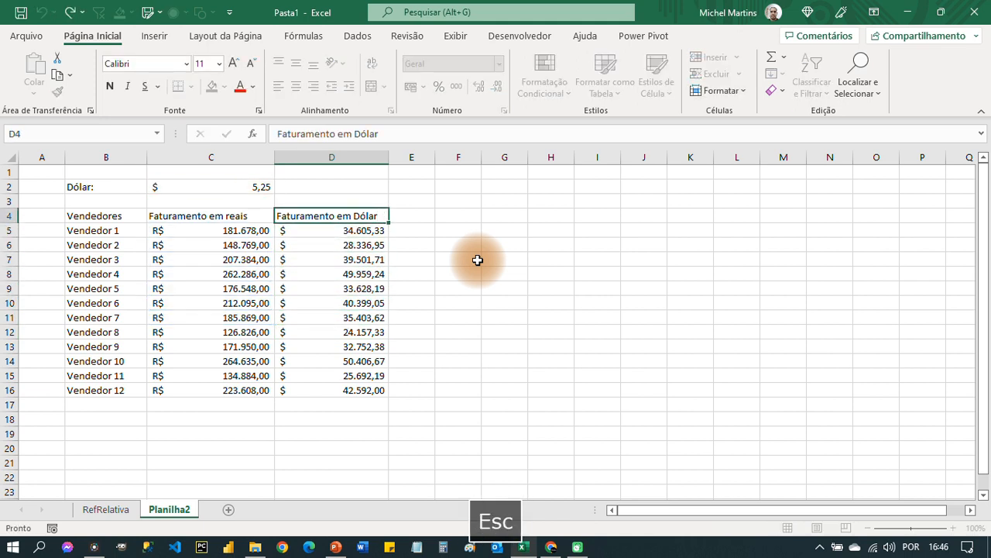
key("Down")
key("Down")
key("Down")
key("Down")
key("Down")
key("Down")
key("Down")
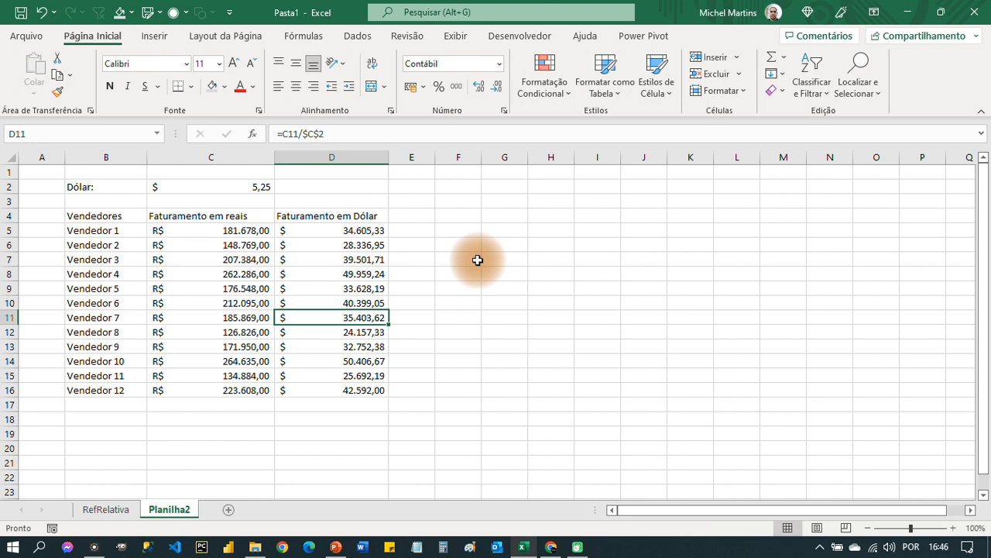
Step: Highlight the relative reference C5 and the absolute reference $C$2 in D5's formula to compare them, keeping the formula as is
left_click(356, 232)
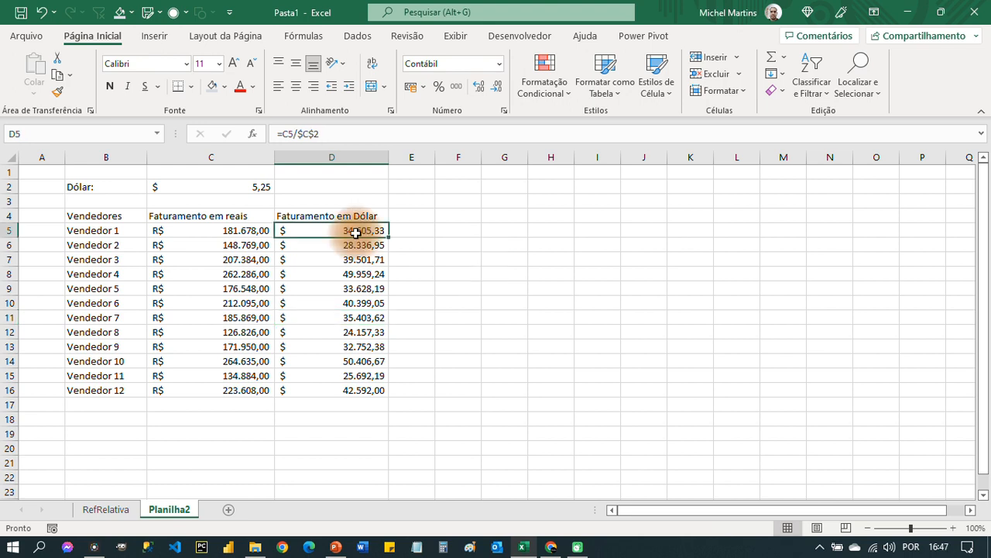
left_click(294, 133)
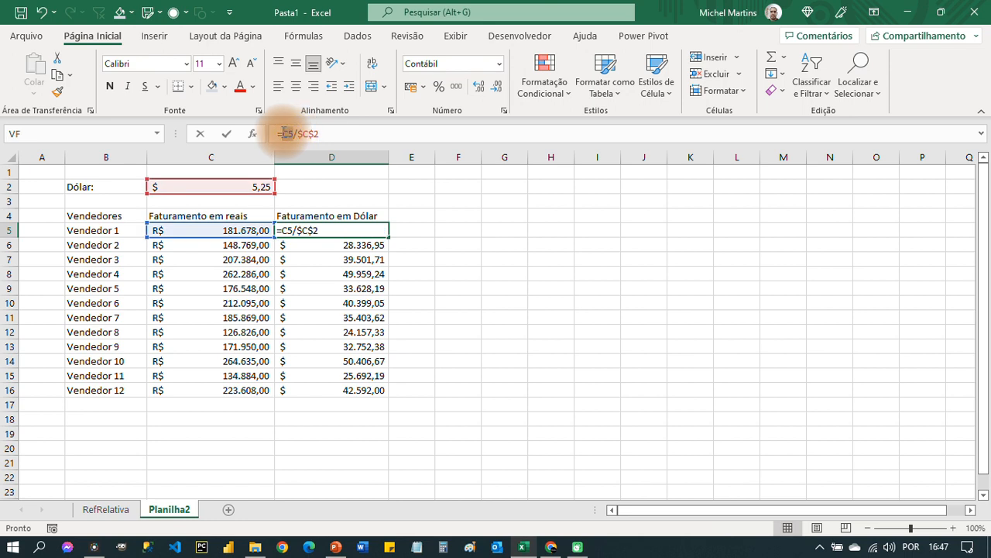
left_click_drag(325, 134, 311, 134)
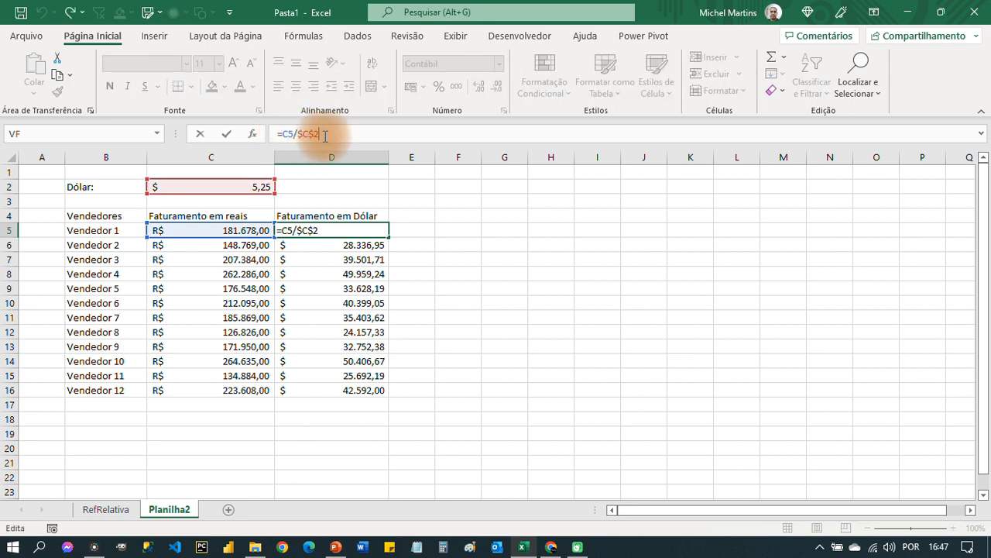
mouse_move(320, 134)
left_mouse_down()
mouse_move(287, 134)
mouse_move(302, 134)
left_mouse_up()
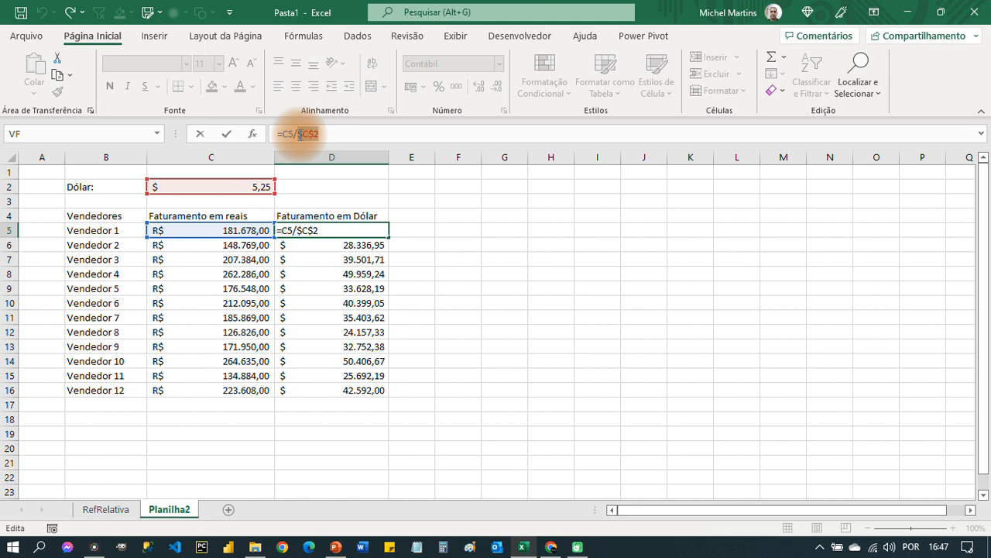
key("ctrl+Return")
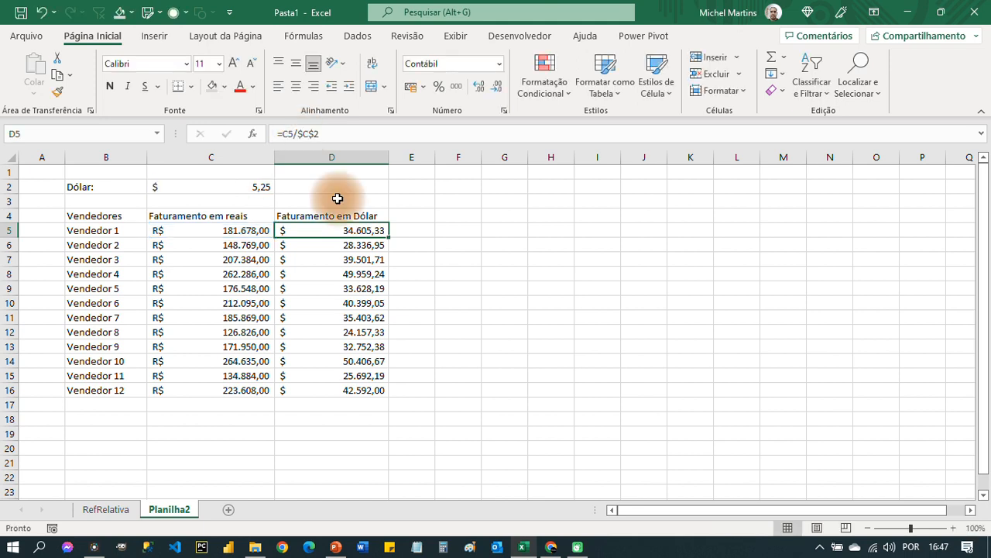
Step: Enter the label Fat in F4, 100000 in G4 and 250000 in H4
left_click(450, 215)
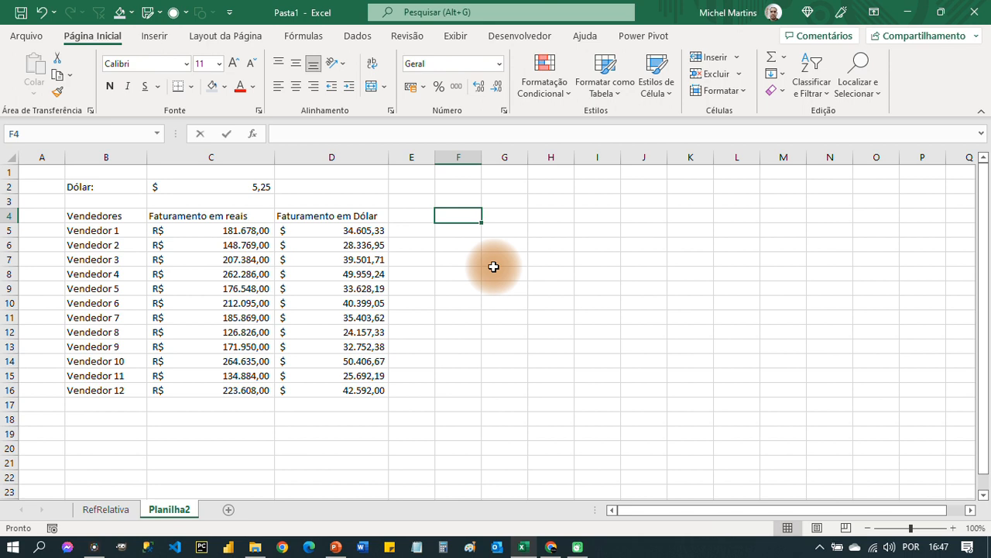
type("Fat")
key("Tab")
type("10")
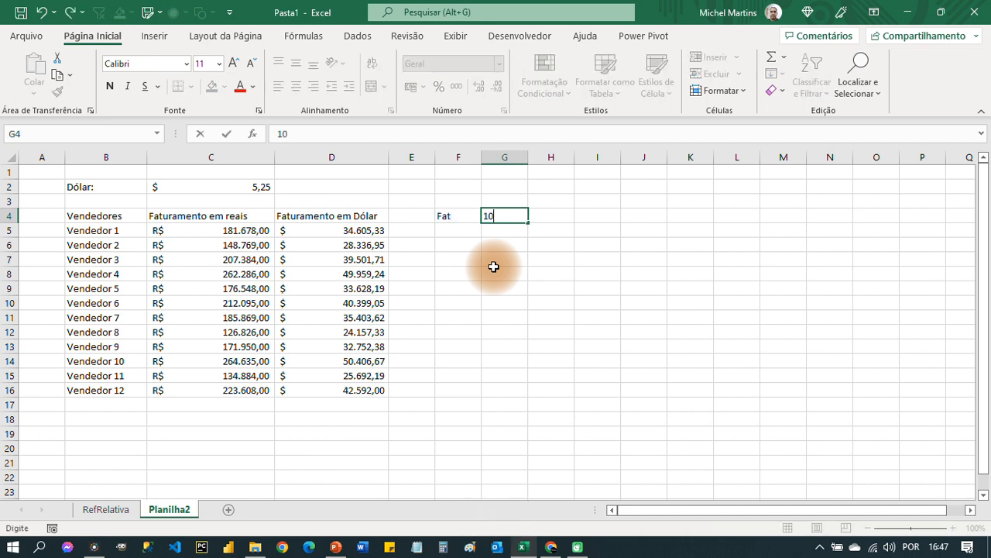
key("Tab")
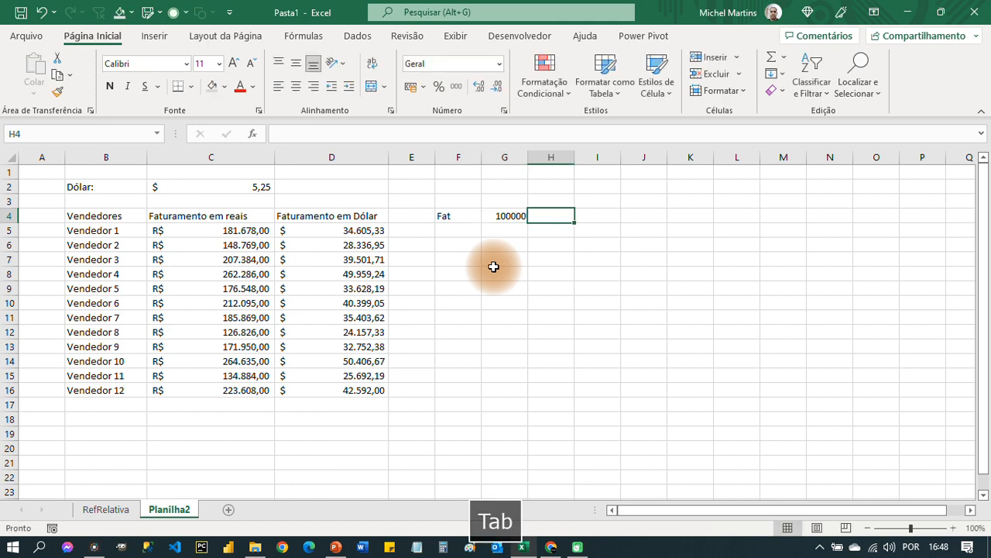
type("250000")
key("Tab")
Step: Apply the thousands-separator accounting format to the values in G4:H4
key("Left")
key("Left")
key("shift+Right")
left_click(457, 87)
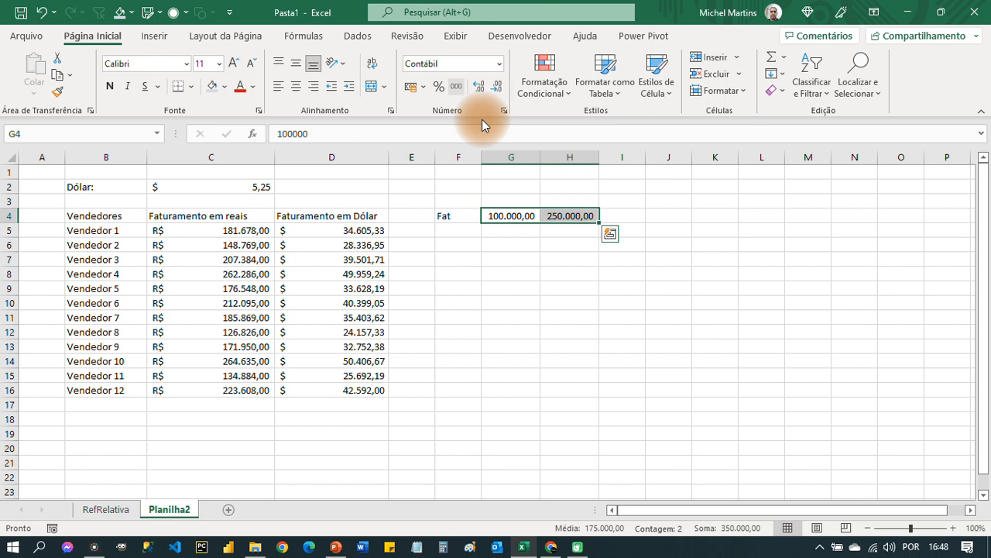
Step: Enter the label Dólar in F5 and fill G5:H5 with the formula =G4/$C$2
left_click(454, 232)
type("Dólar")
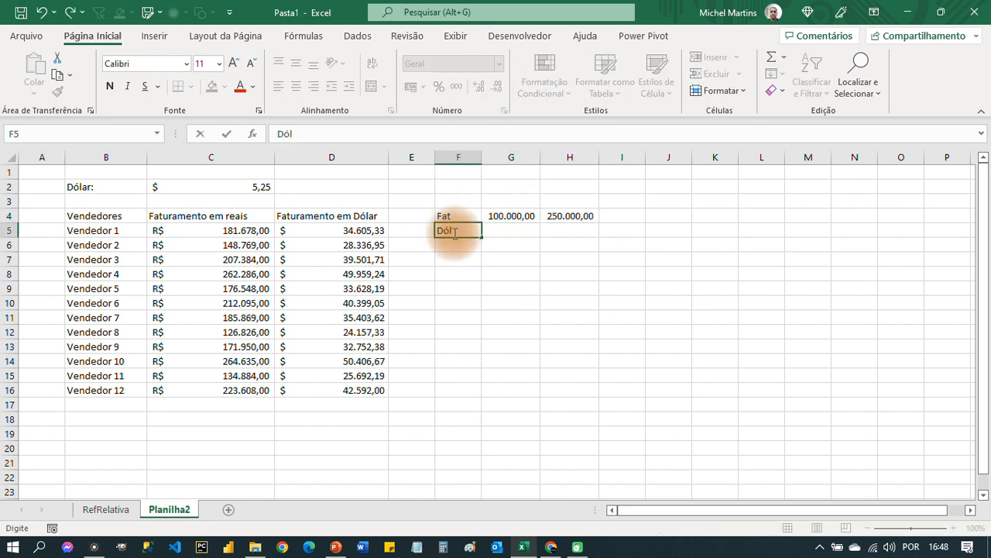
key("Tab")
key("shift+Right")
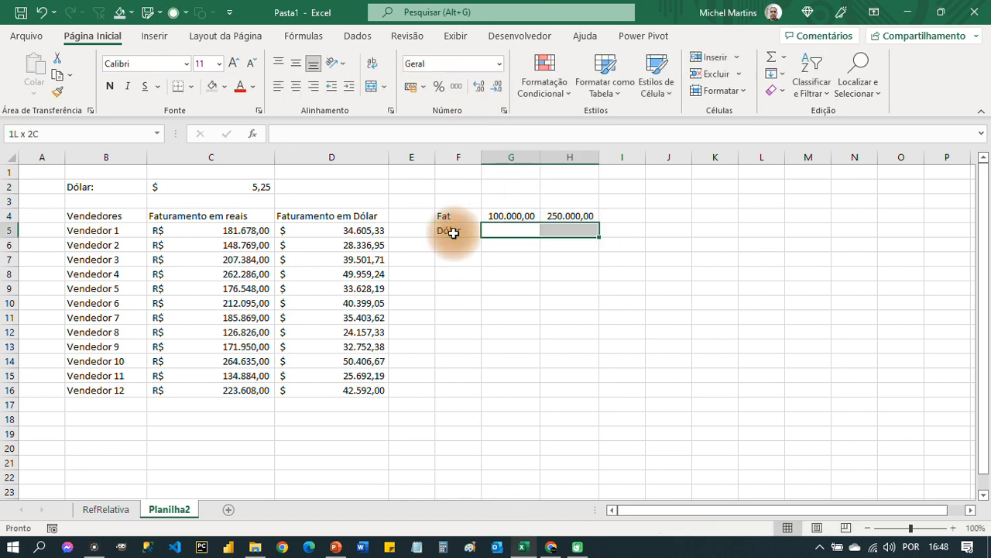
type("=")
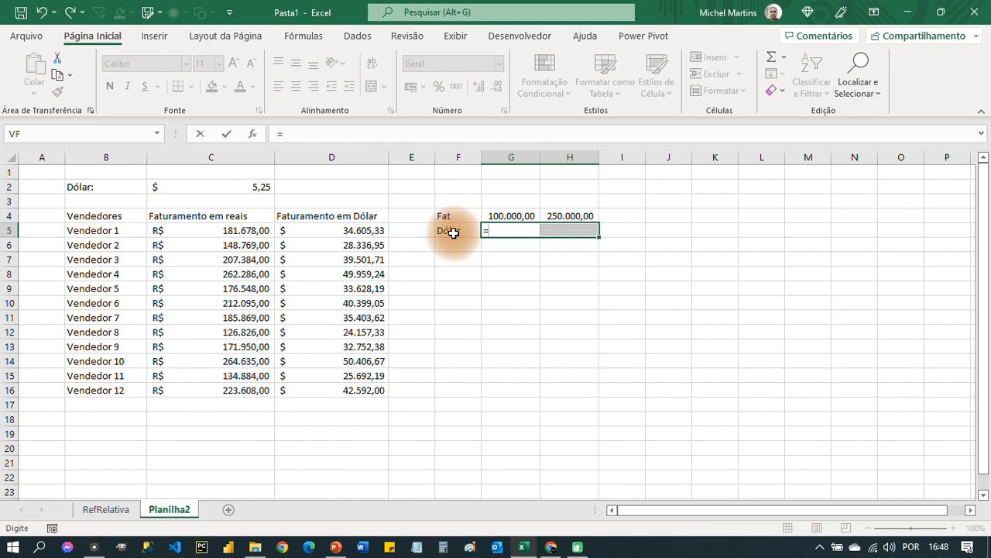
key("Up")
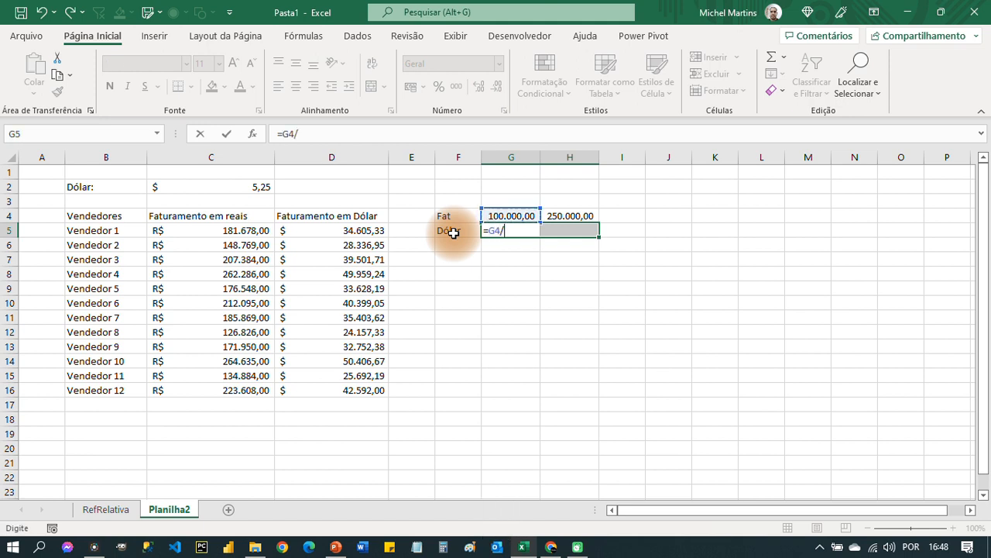
left_click(252, 187)
key("F4")
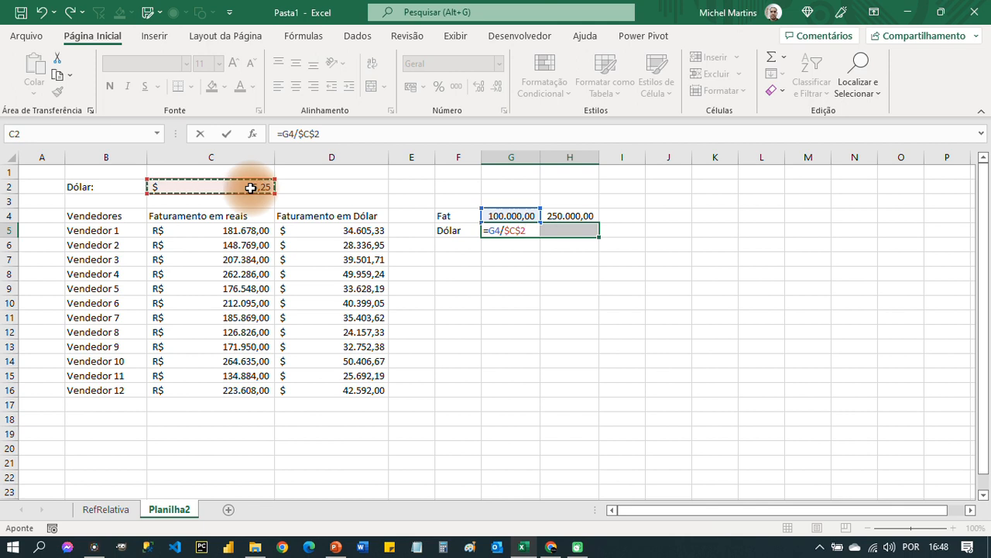
key("ctrl+Return")
key("Right")
key("Left")
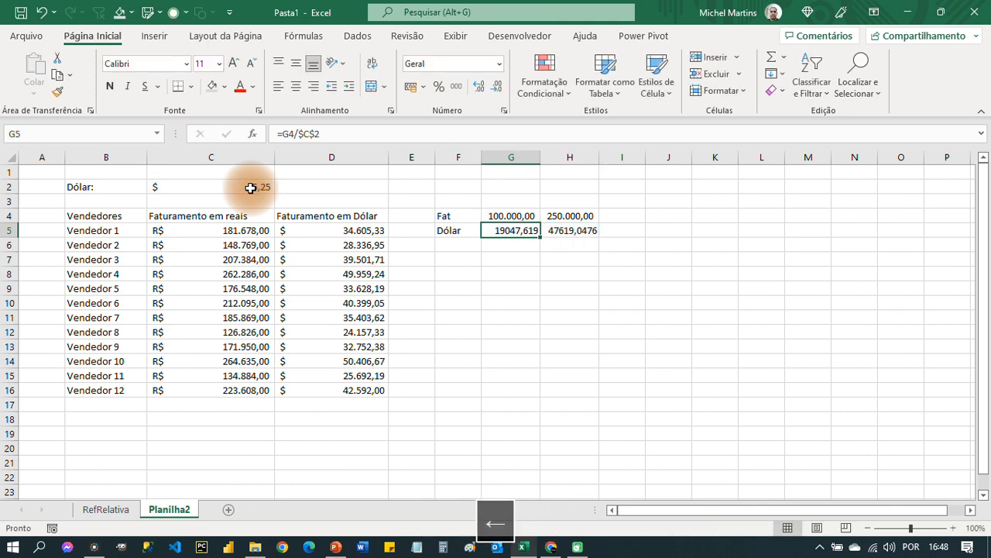
Step: Apply the $ Inglês (Estados Unidos) accounting format to G5:H5
key("shift+Right")
left_click(422, 87)
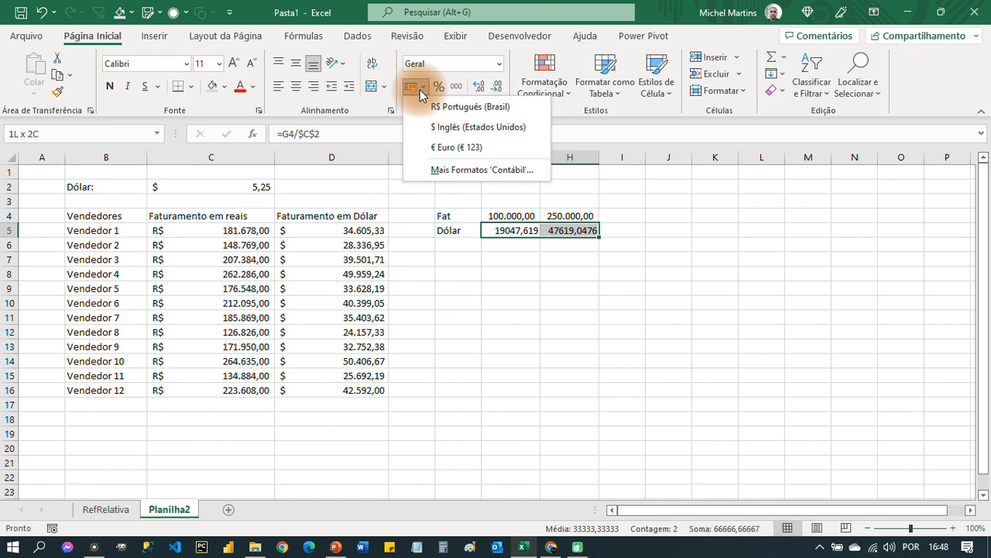
left_click(423, 126)
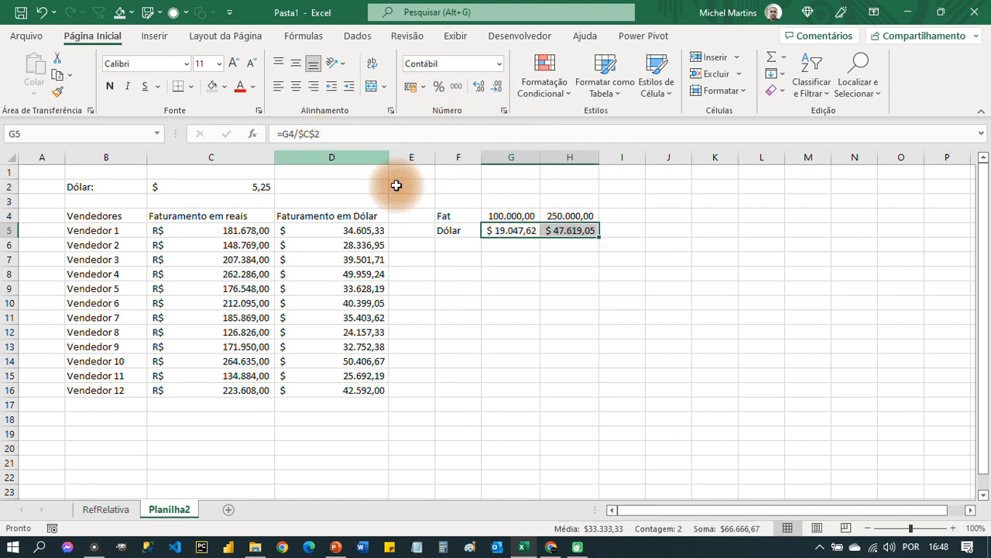
Step: Examine each dollar-conversion formula in edit mode from D5 down to D16, keeping the formulas as they are
key("Escape")
key("Left")
key("Left")
key("Left")
key("F2")
key("Return")
key("F2")
key("Return")
key("F2")
key("Return")
key("F2")
key("Return")
key("F2")
key("Return")
key("F2")
key("Return")
key("F2")
key("Return")
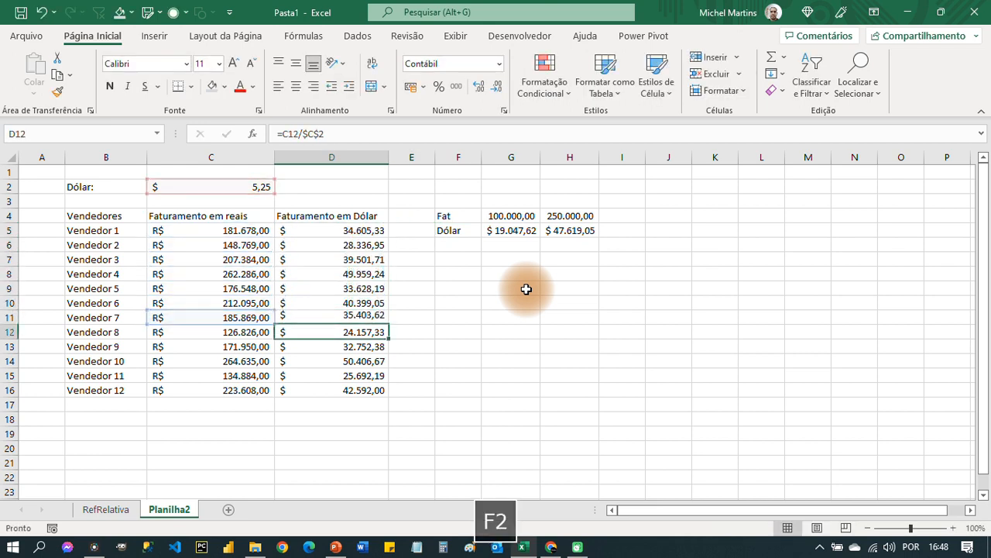
key("F2")
key("Return")
key("F2")
key("Return")
key("F2")
key("Return")
key("F2")
key("Return")
key("F2")
key("Escape")
Step: Change the formula in the whole range D5:D16 to =C5/C$2, locking only the row of the exchange-rate reference
key("Up")
key("Up")
key("Up")
key("Up")
key("Up")
key("Up")
key("Up")
key("Up")
key("Up")
key("Up")
key("Up")
key("Up")
key("ctrl+shift+Down")
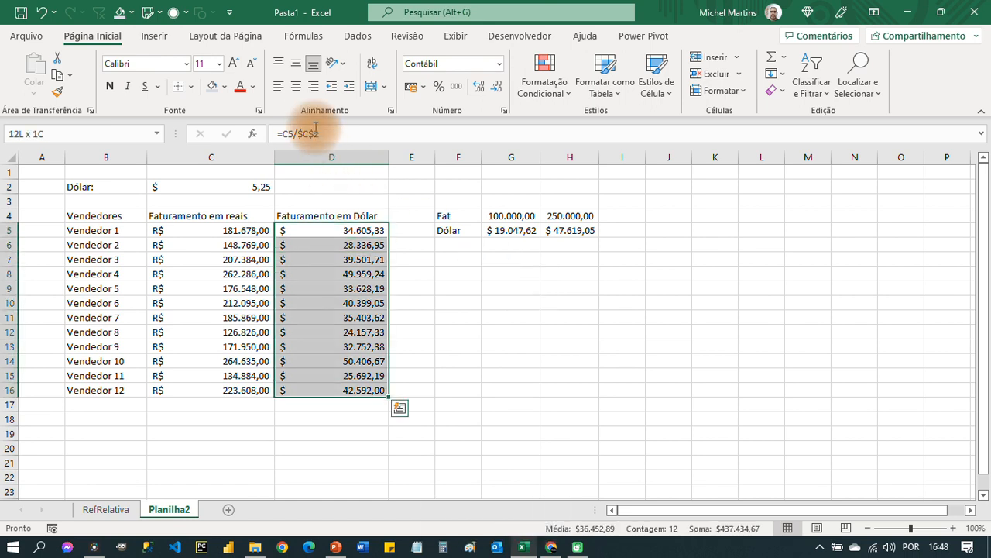
left_click(303, 133)
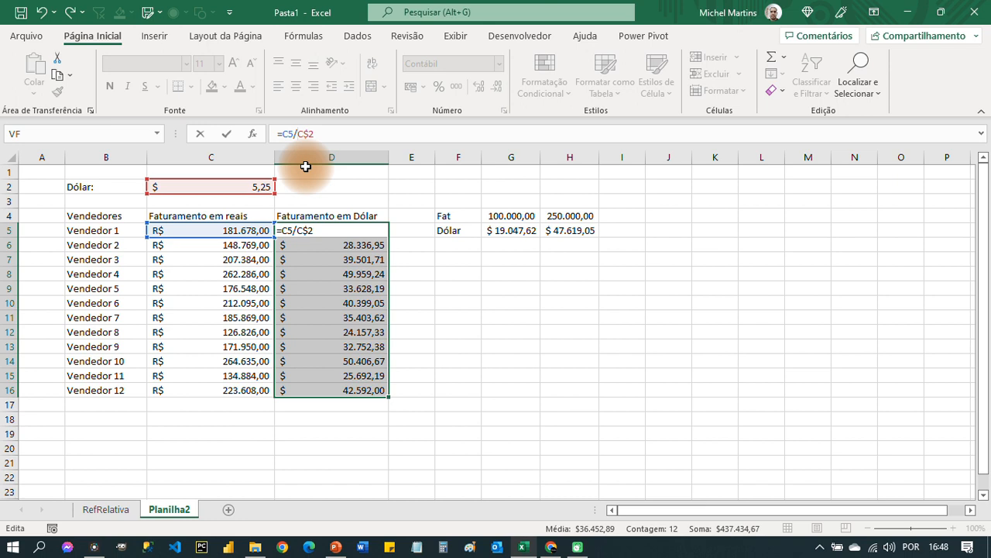
key("ctrl+Return")
Step: Examine the row-locked C$2 reference in the column D formulas, going down to D16 and back up to D5
key("Down")
key("F2")
key("Return")
key("Return")
key("F2")
key("Return")
key("Return")
key("F2")
key("Return")
key("F2")
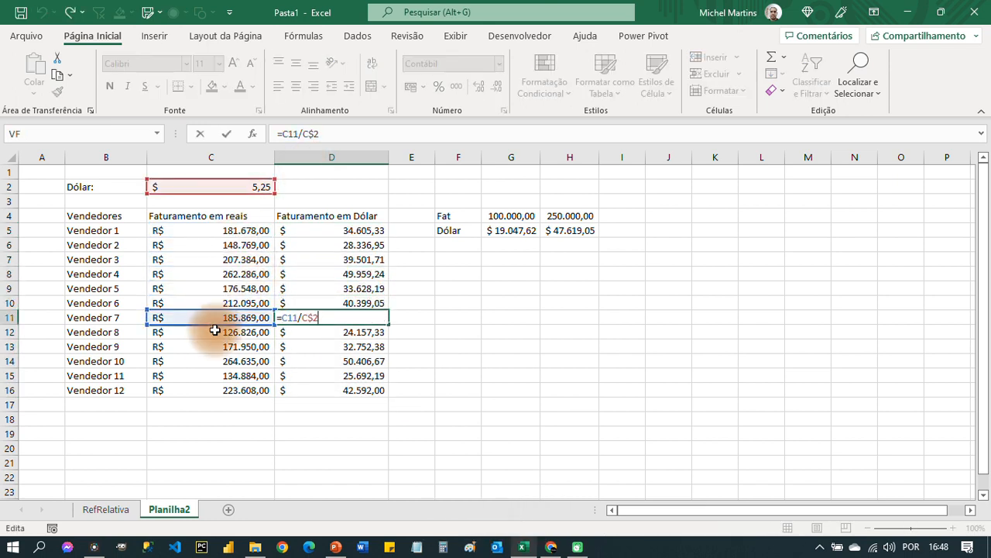
key("Return")
key("F2")
key("Return")
key("F2")
key("Return")
key("F2")
key("Return")
key("F2")
key("Return")
key("F2")
key("Escape")
key("Up")
key("F2")
key("Escape")
key("Up")
key("F2")
key("Escape")
key("Up")
key("F2")
key("Escape")
key("Up")
key("Up")
key("F2")
key("Escape")
key("Up")
key("Up")
key("Up")
key("Up")
key("Up")
key("Up")
Step: Go through the column D formulas in edit mode once more from D5 down to D16
key("F2")
key("Return")
key("F2")
key("Return")
key("F2")
key("Return")
key("F2")
key("Return")
key("F2")
key("Return")
key("F2")
key("Return")
key("F2")
key("Return")
key("F2")
key("Return")
key("Return")
key("F2")
key("Return")
key("F2")
key("Return")
key("F2")
key("Return")
key("F2")
key("Return")
key("Escape")
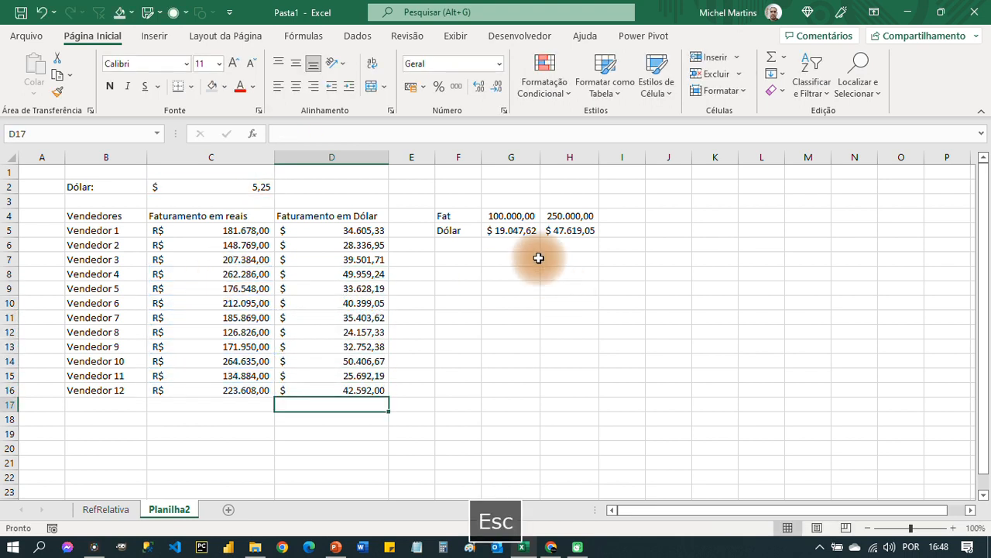
Step: Change the formula in G5:H5 to =G4/$C2, locking only the column of the exchange-rate reference
left_click_drag(504, 230, 547, 230)
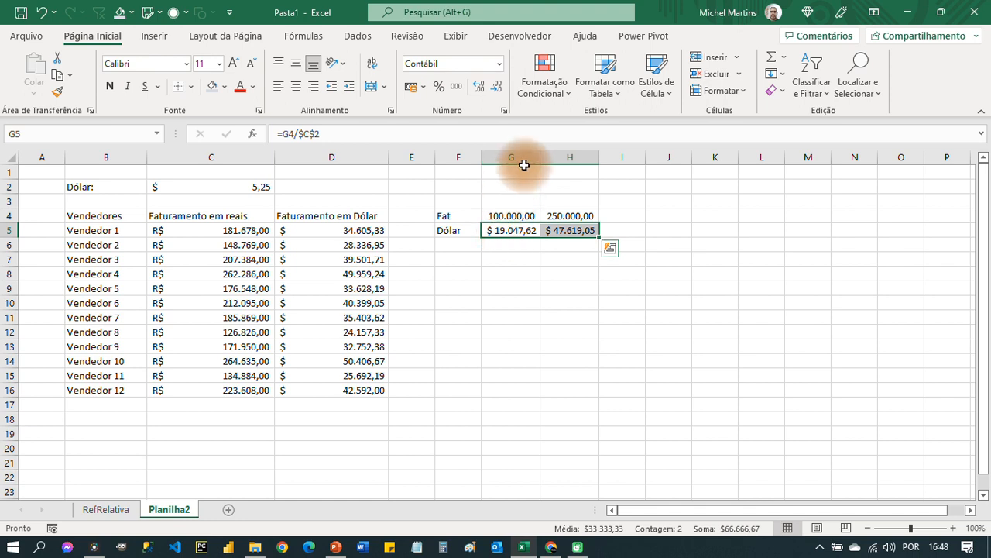
left_click(315, 133)
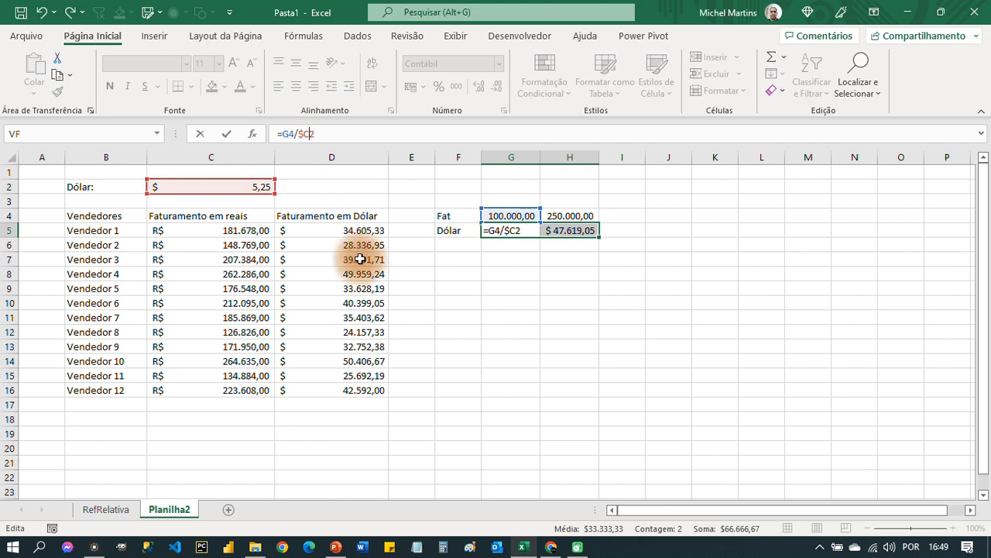
key("ctrl+Return")
Step: Compare the formulas in G5 and H5 in edit mode to check their column-locked $C2 reference
key("Left")
key("Right")
key("Left")
key("F2")
key("Escape")
key("Right")
key("F2")
key("Escape")
key("Right")
key("Left")
key("Left")
key("F2")
key("Escape")
key("Right")
key("F2")
key("Escape")
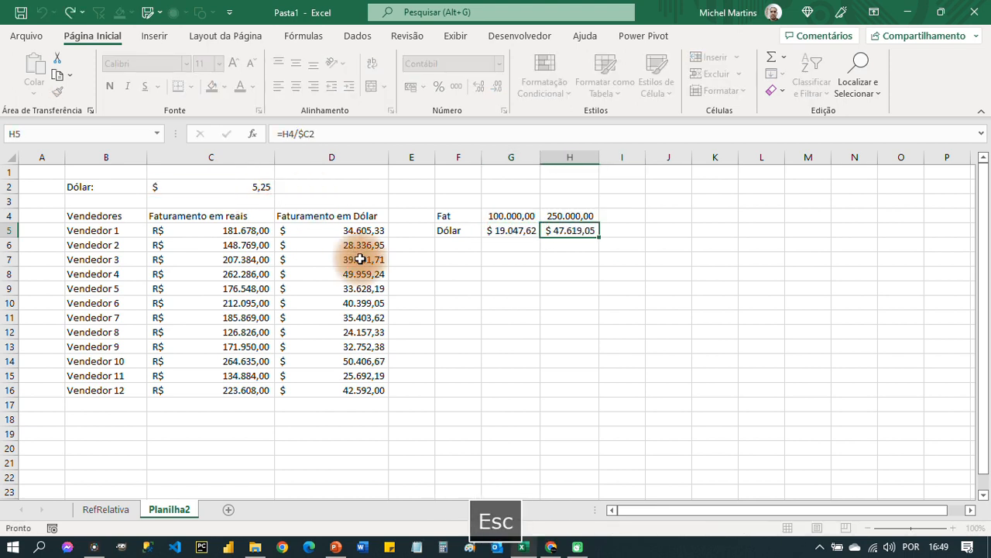
Step: Enter a third revenue value of 275000 in I4
key("Right")
key("Up")
type("2")
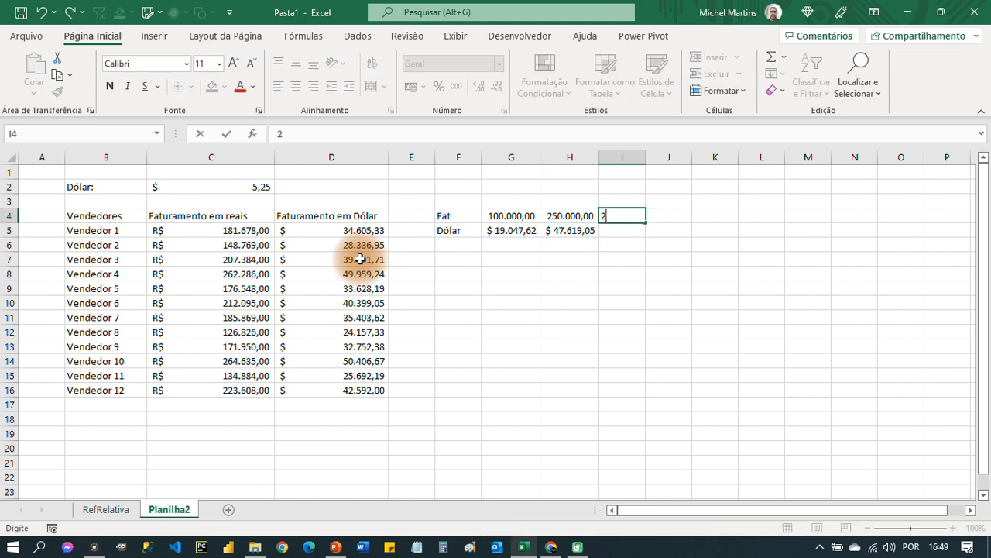
type("75000")
key("Return")
key("Up")
key("Left")
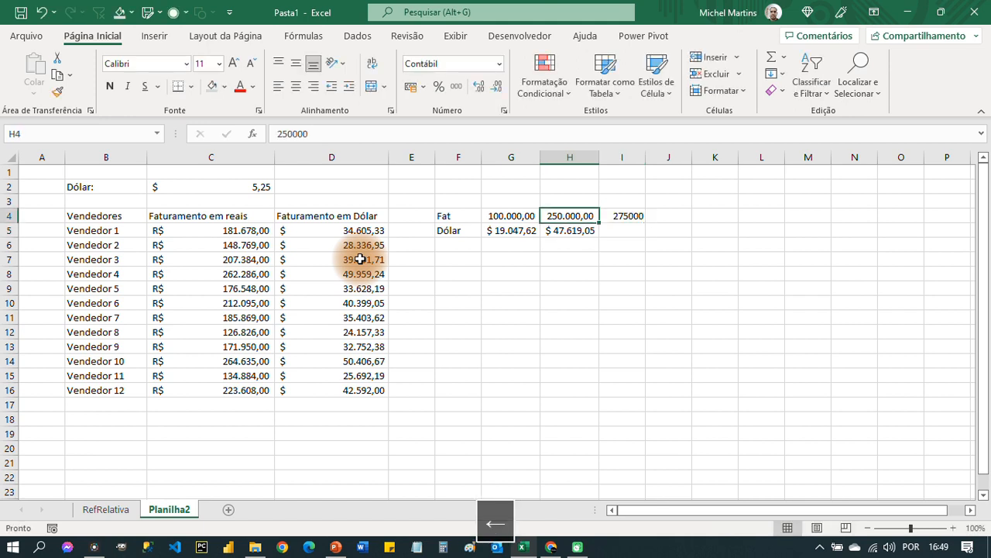
Step: Copy the formatting of H4:H5 to I4:I5 and widen column I to fit the value
key("Right")
key("Left")
key("Down")
left_click(54, 92)
key("Right")
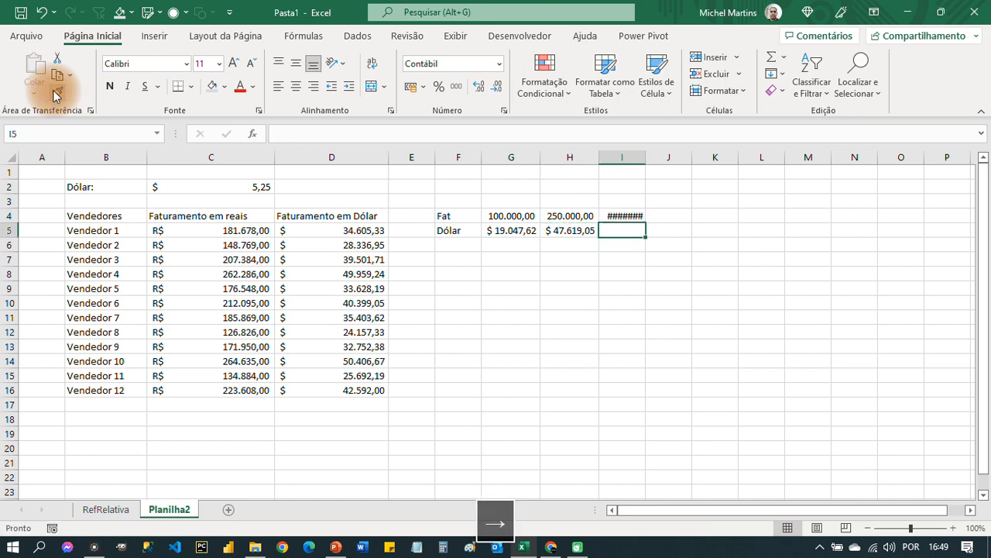
left_click_drag(646, 157, 676, 156)
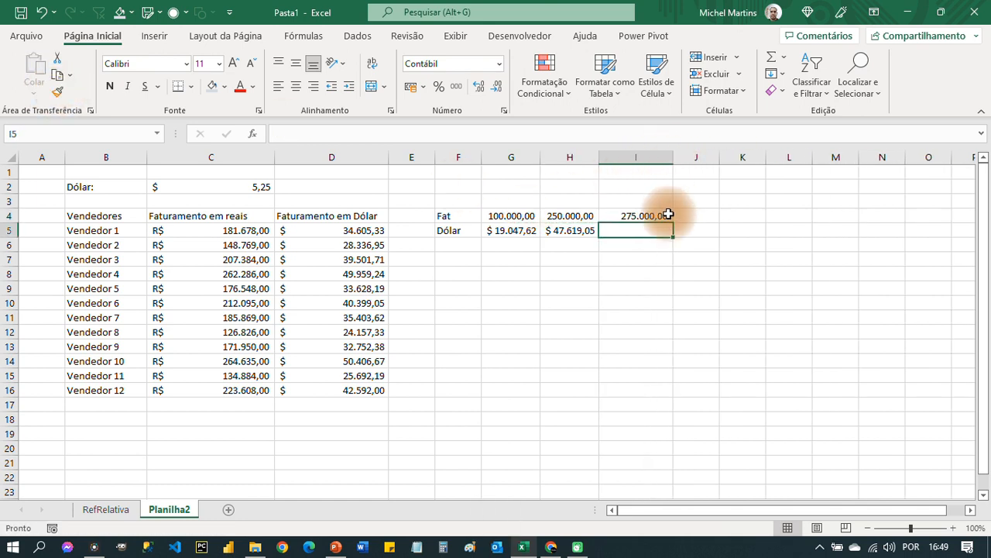
Step: Highlight the locked column $C in H5's formula without changing it, and fill the formula across into I5
left_click(583, 230)
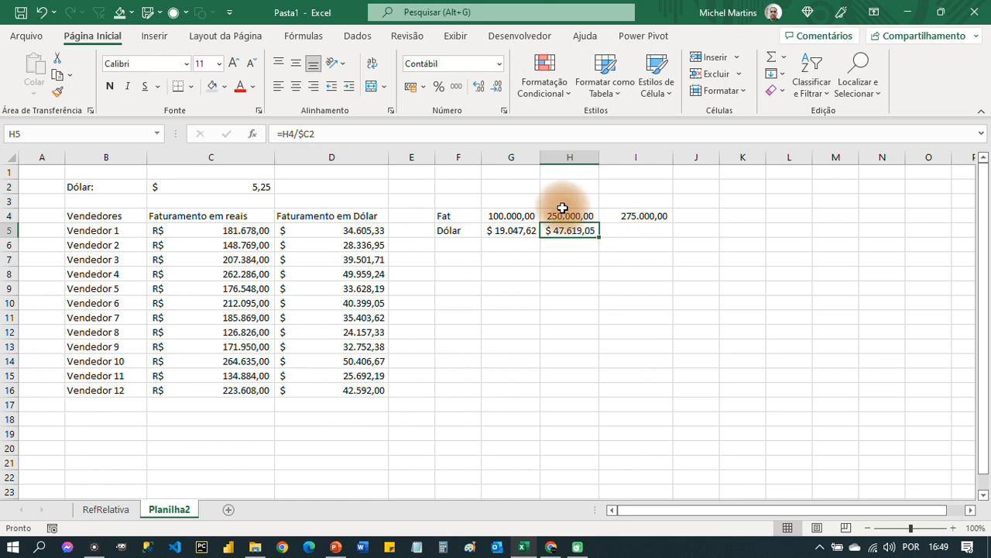
left_click(310, 133)
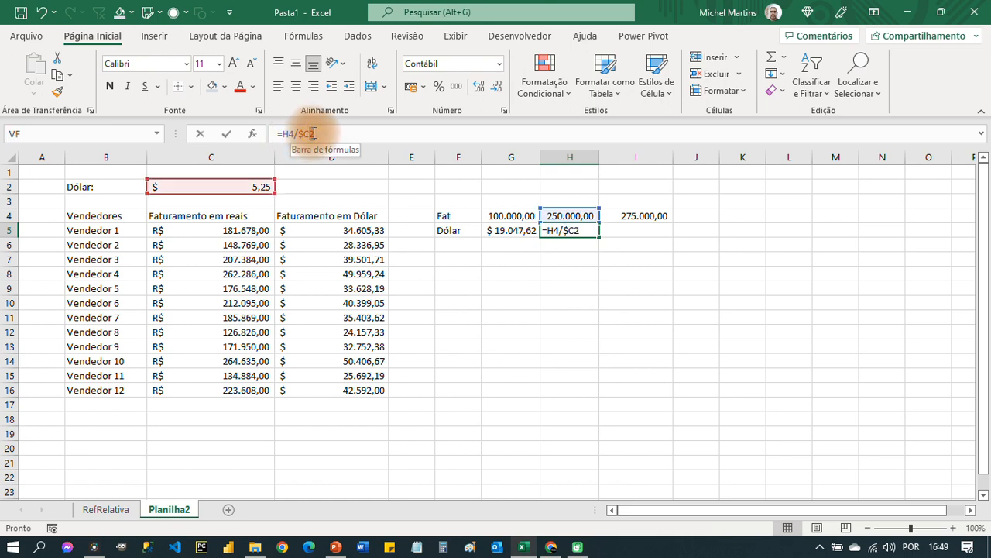
left_click(324, 133)
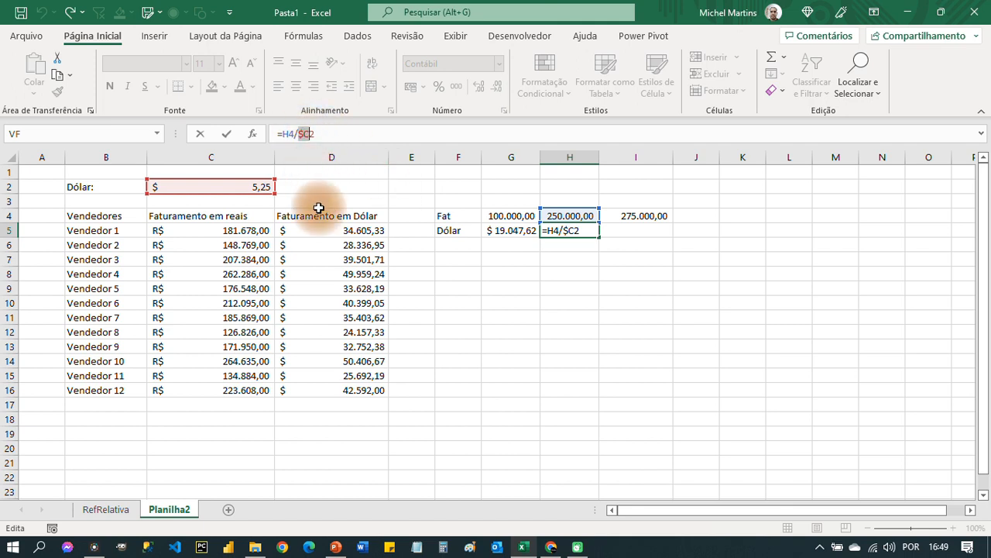
key("Escape")
left_click_drag(599, 237, 655, 232)
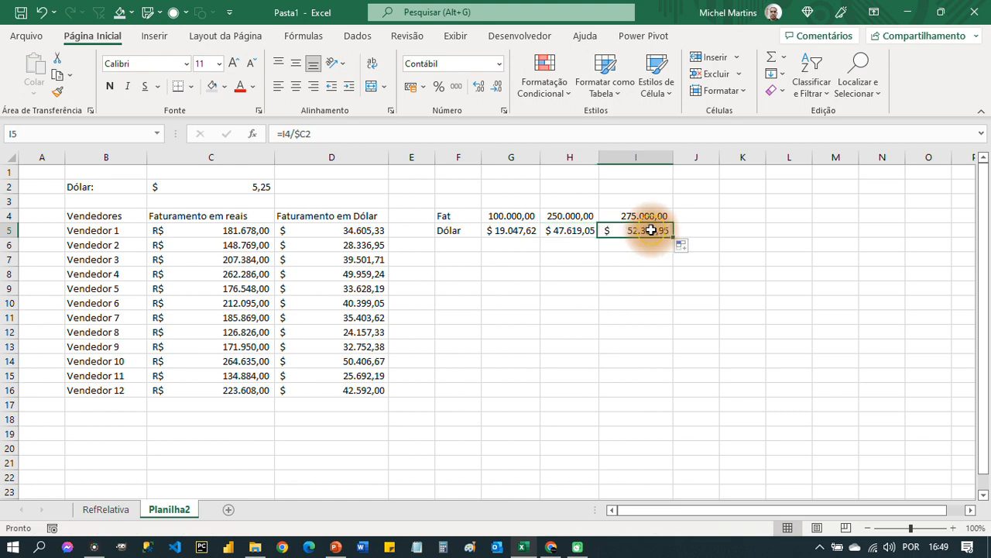
Step: Inspect the column-locked $C2 reference in I5's formula without changing it
left_click(310, 133)
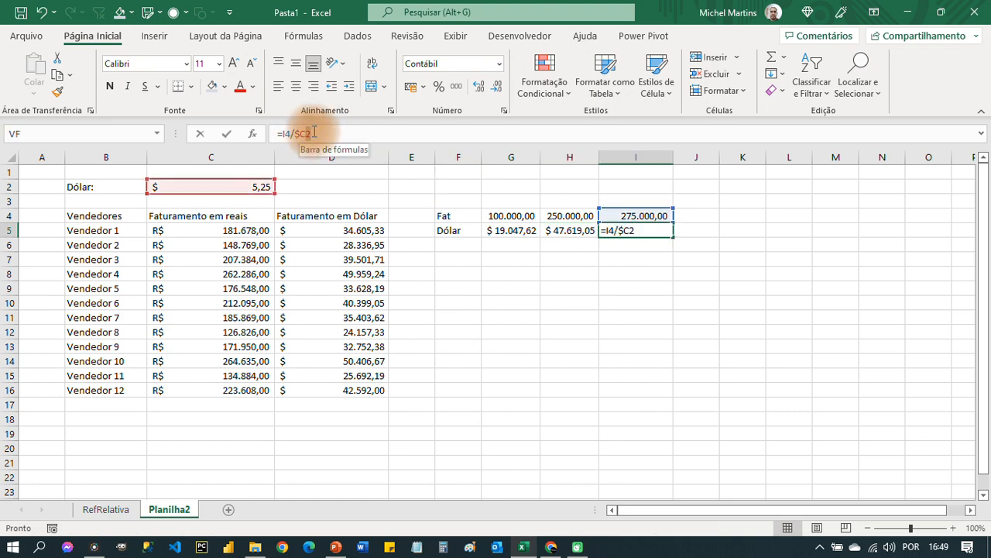
left_click(302, 133)
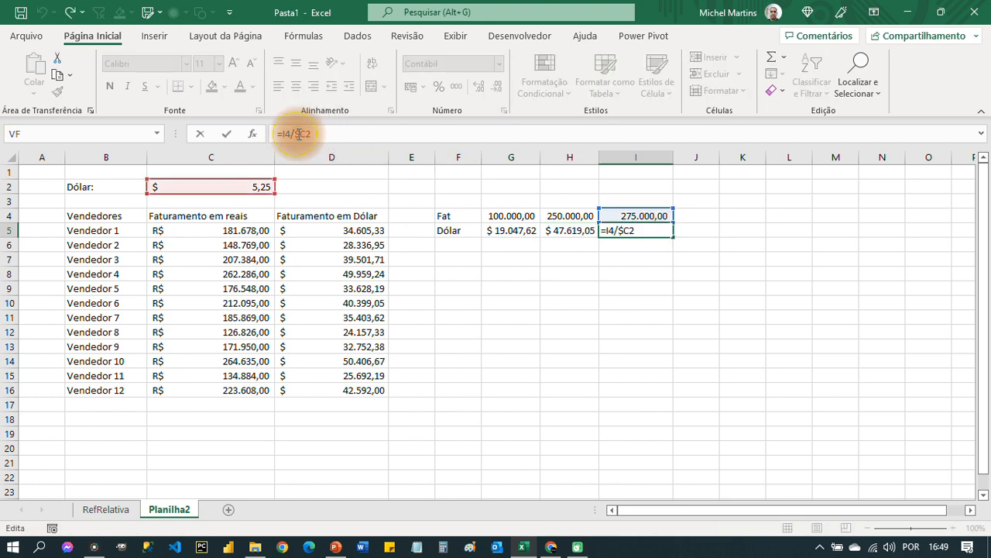
key("Escape")
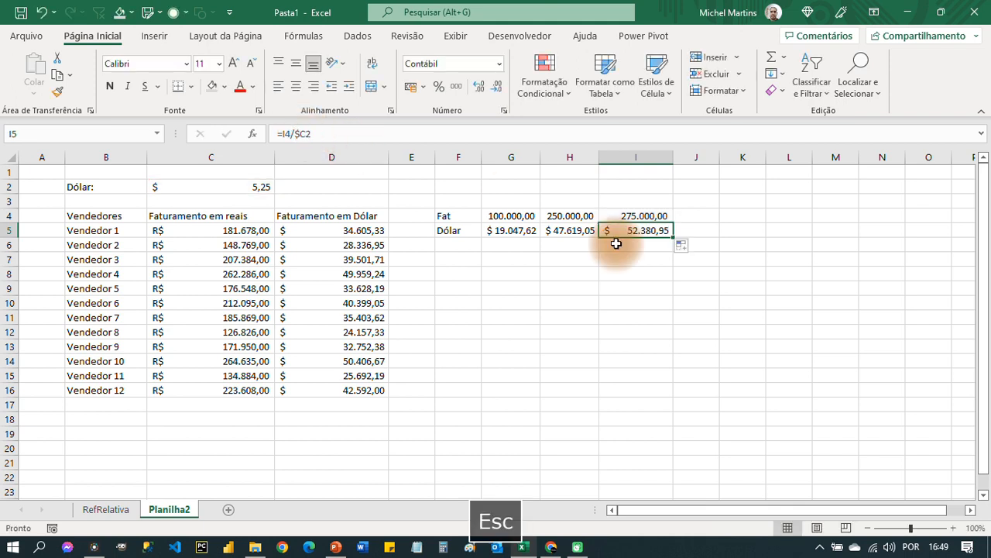
Step: Compare the dollar conversion formulas in H5 and I5, highlighting the locked column in I5's divisor without editing it
left_click(574, 230)
left_click(637, 232)
left_click(575, 230)
left_click(624, 230)
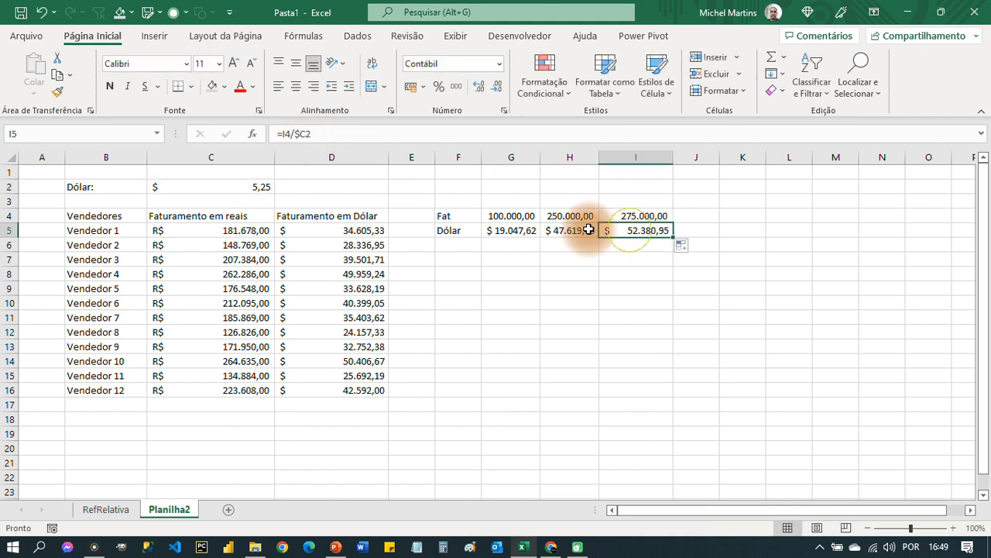
left_click(557, 230)
left_click(629, 230)
left_click(577, 231)
left_click(619, 230)
left_click(578, 230)
left_click(618, 230)
key("F2")
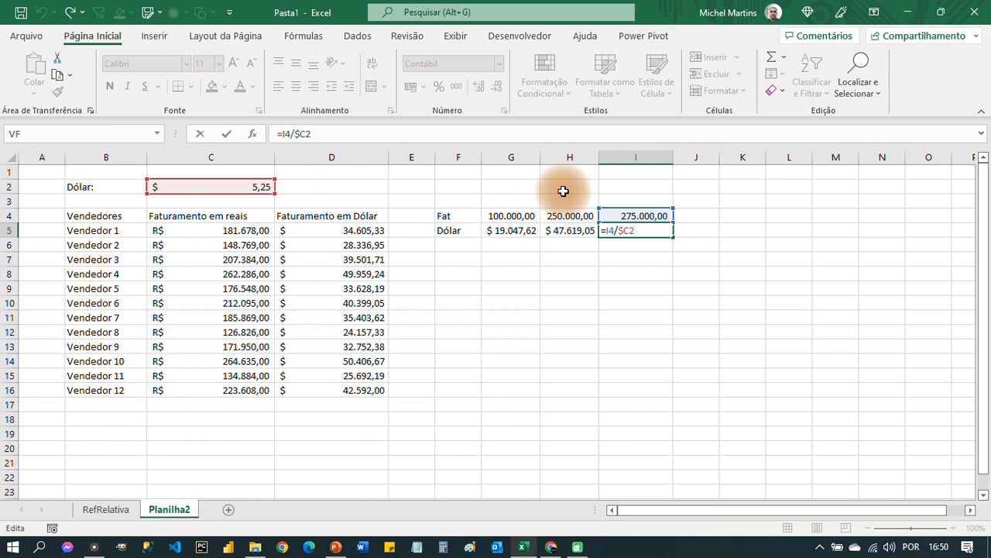
left_click_drag(296, 133, 305, 133)
key("Escape")
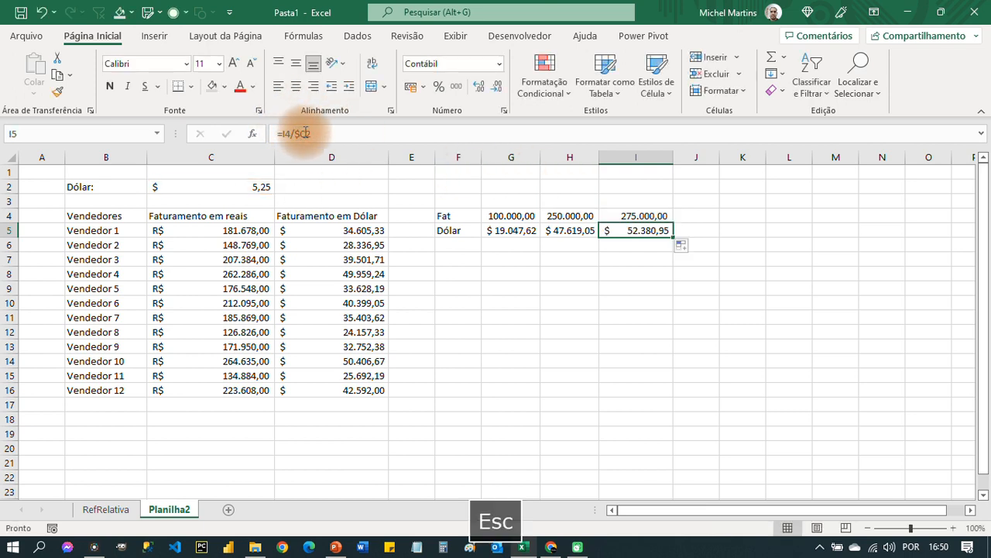
Step: Rename the Planilha2 sheet as RefAbsoluta
left_click(471, 275)
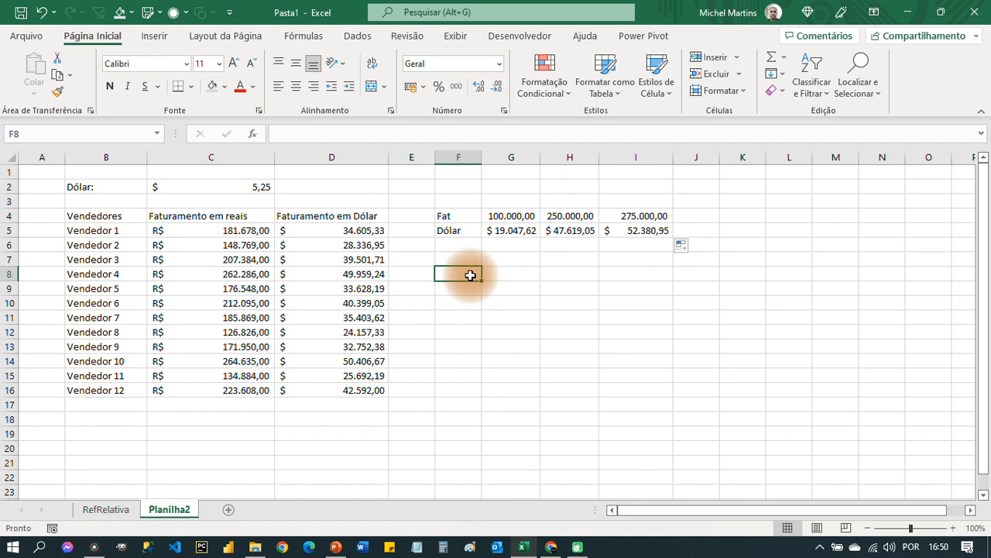
right_click(188, 509)
left_click(252, 349)
type("RefAbsoluta")
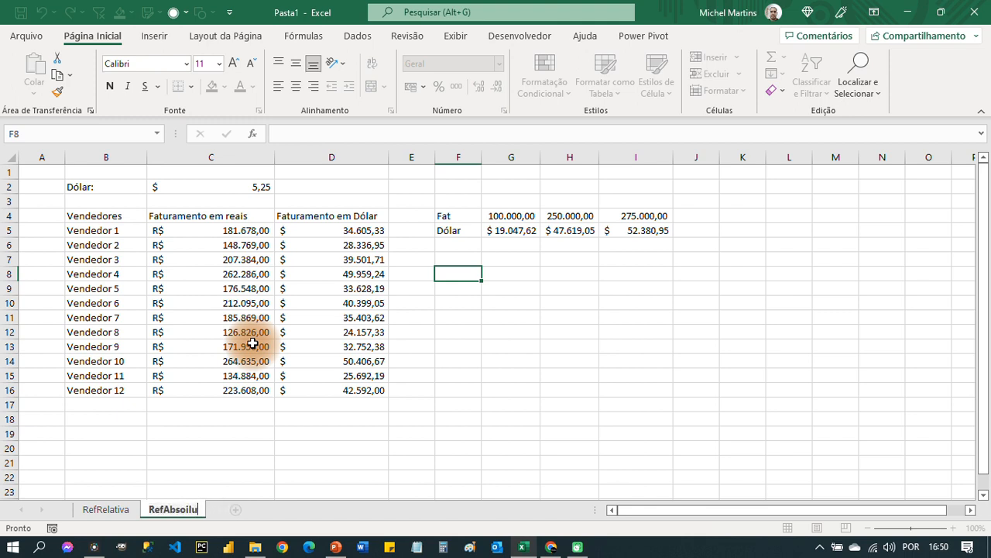
key("BackSpace")
key("BackSpace")
key("BackSpace")
key("BackSpace")
key("BackSpace")
type("luta")
key("Return")
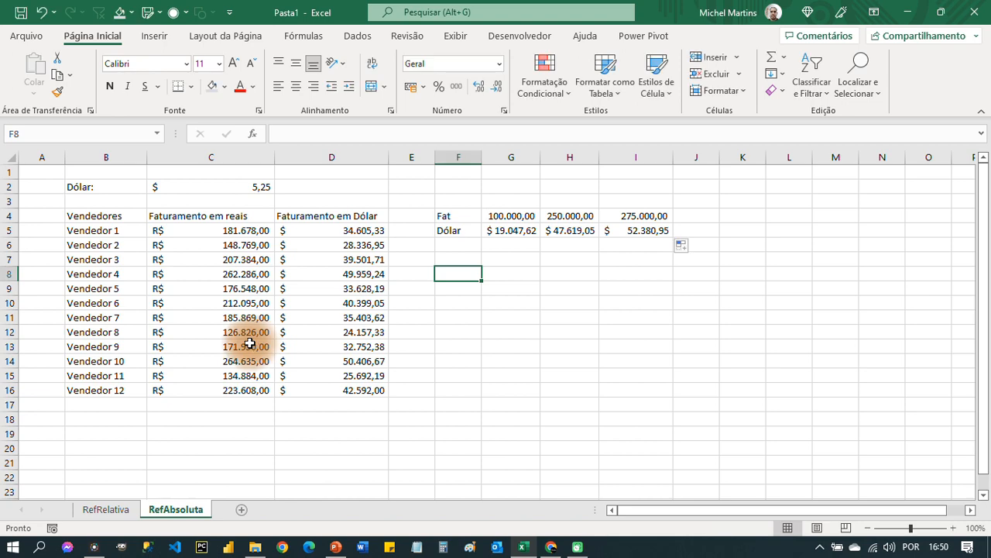
Step: View the RefRelativa sheet, return to RefAbsoluta, and examine the dollar conversion formulas for the first sellers in column D
left_click(108, 510)
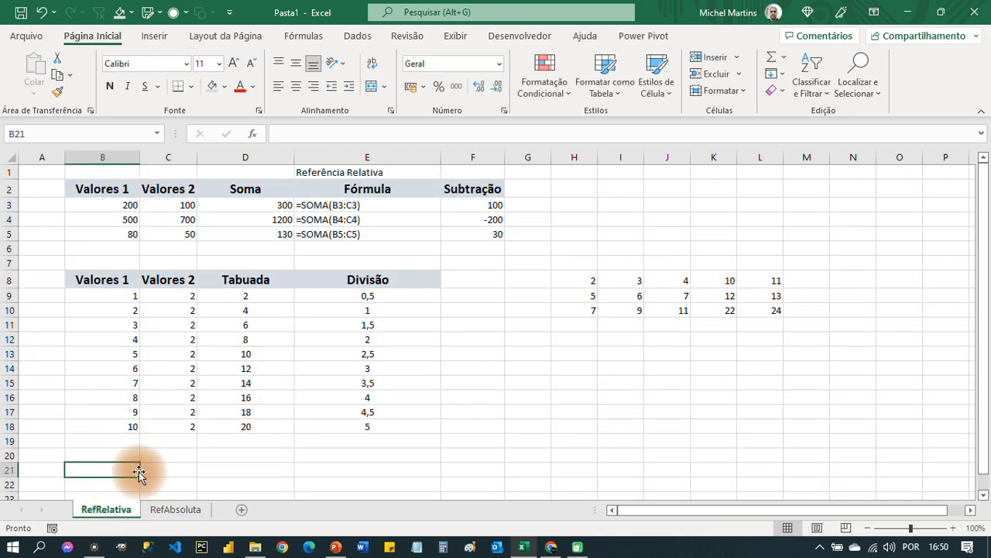
left_click(173, 509)
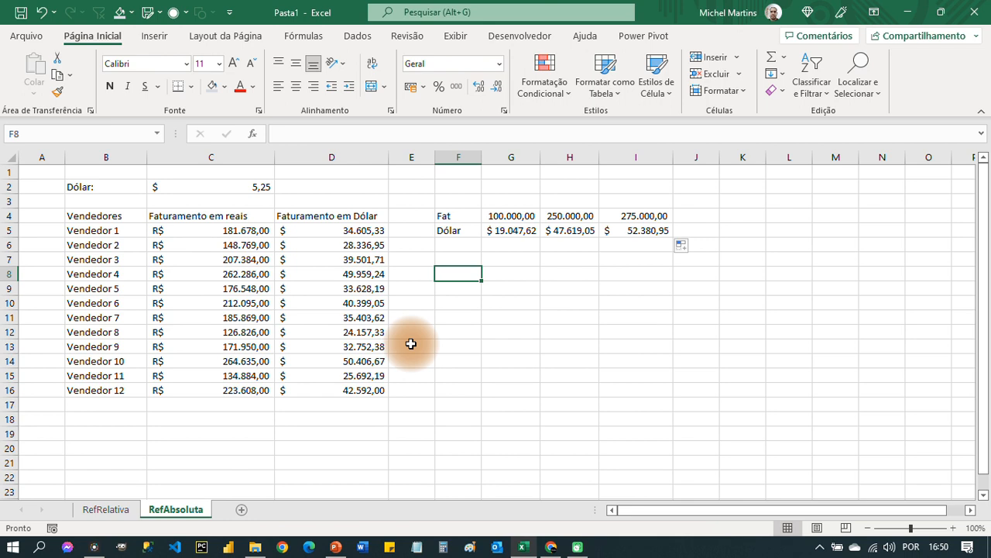
key("Up")
key("Up")
key("Up")
key("Right")
key("Left")
key("Left")
key("Left")
key("Down")
key("F2")
key("Escape")
key("Down")
key("F2")
key("Escape")
key("Down")
key("Up")
key("Up")
key("Up")
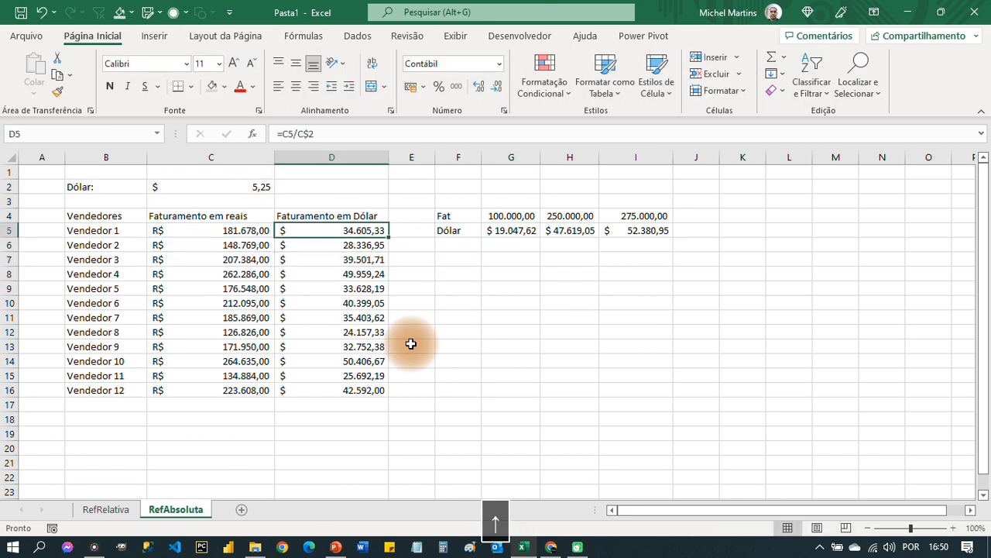